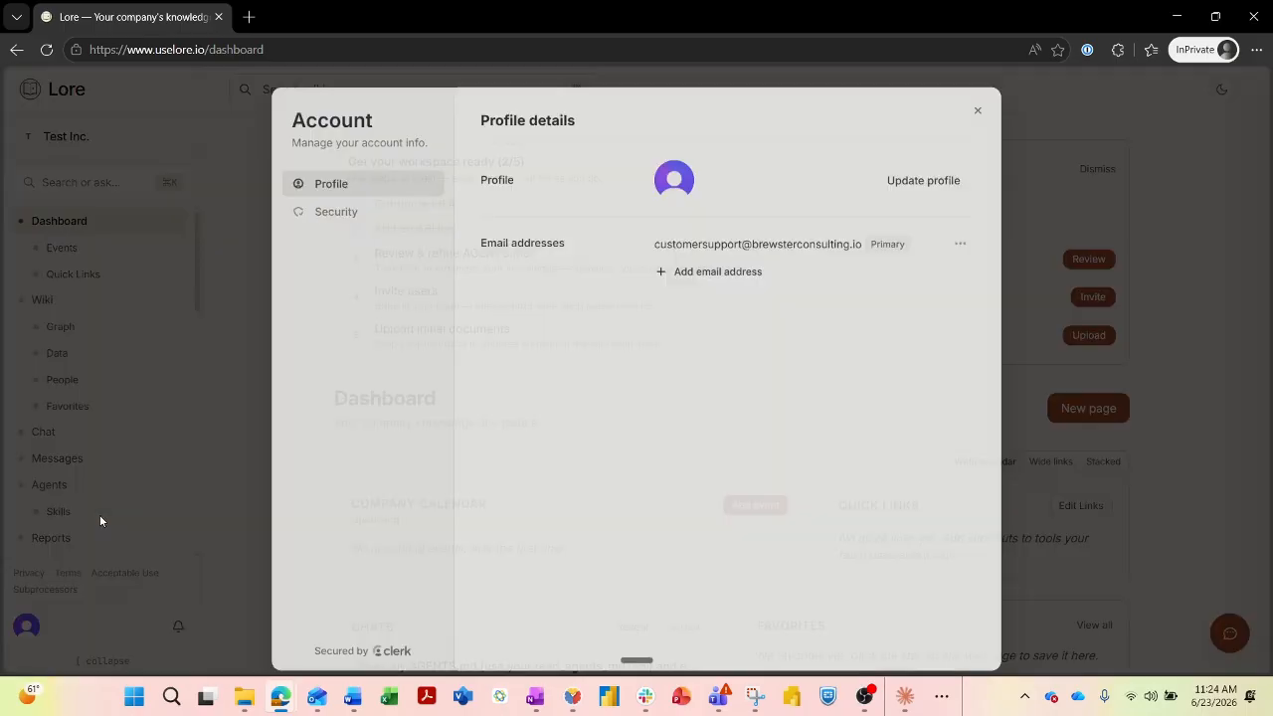
# Review the account's Security settings, then dismiss the Account dialog to return to the dashboard.
pyautogui.click(335, 212)
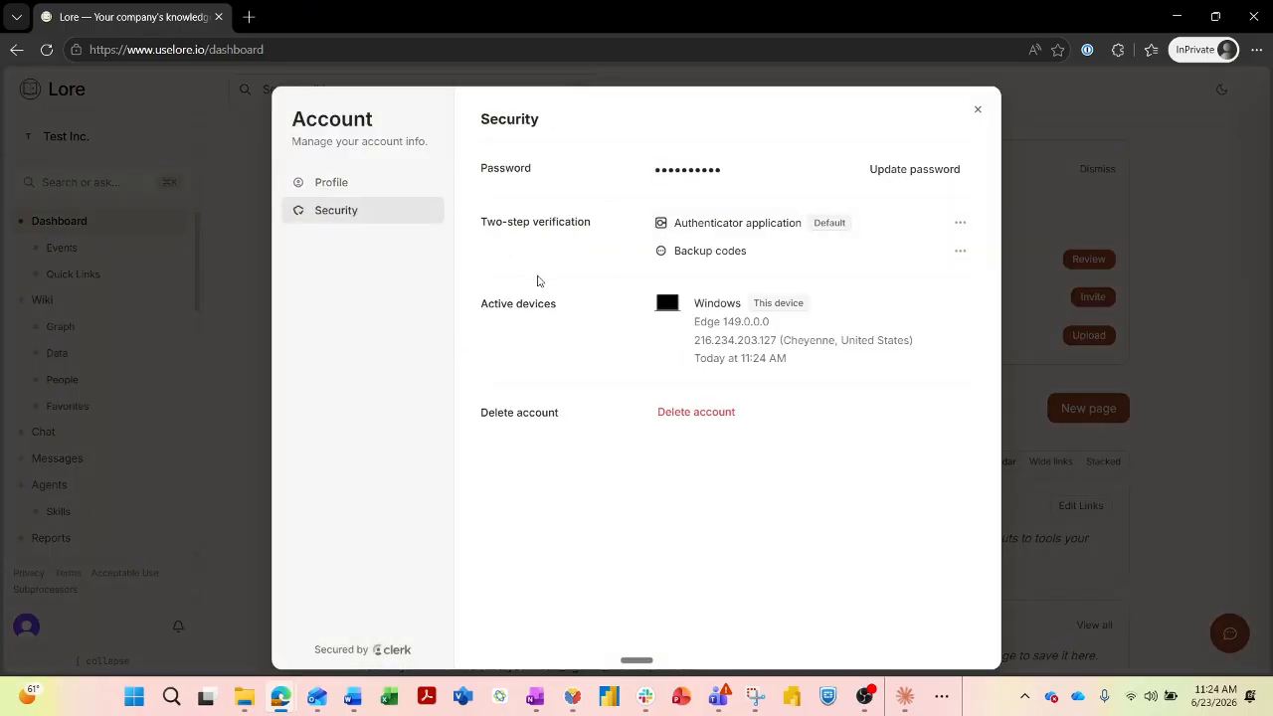
pyautogui.click(237, 347)
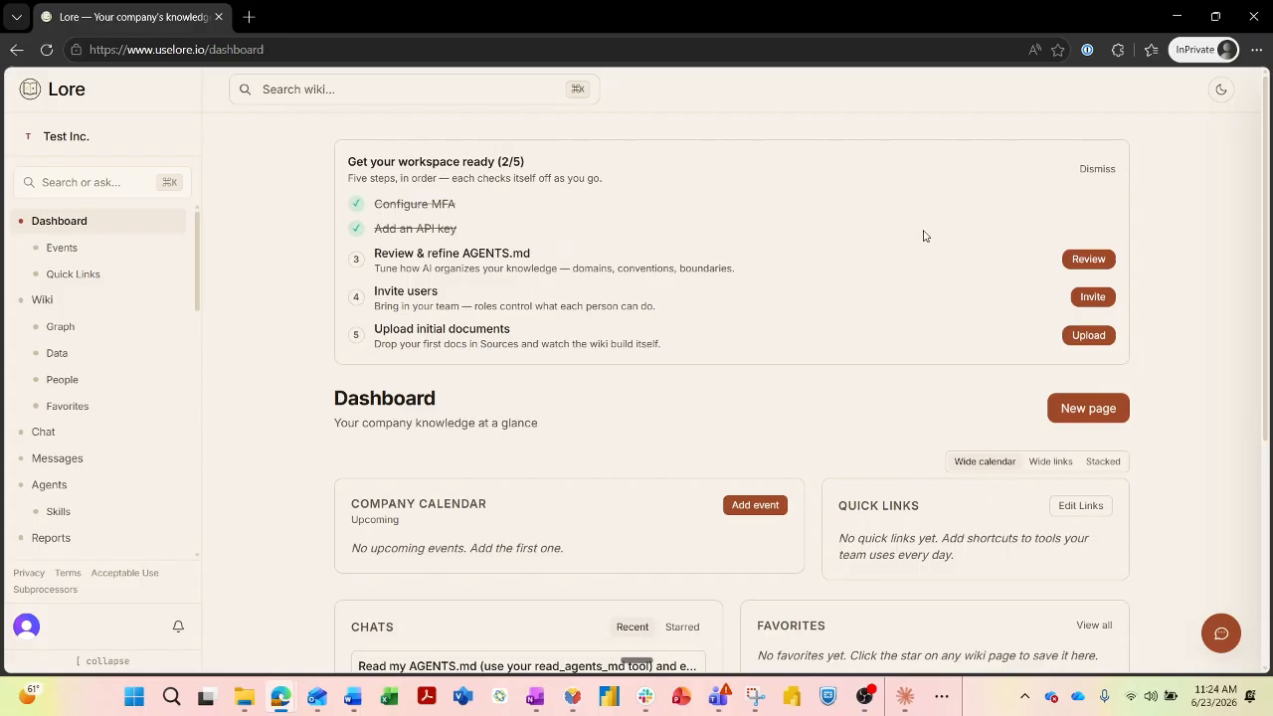
# Open the AGENTS.md Editor from the 'Review & refine AGENTS.md' checklist row.
pyautogui.click(847, 262)
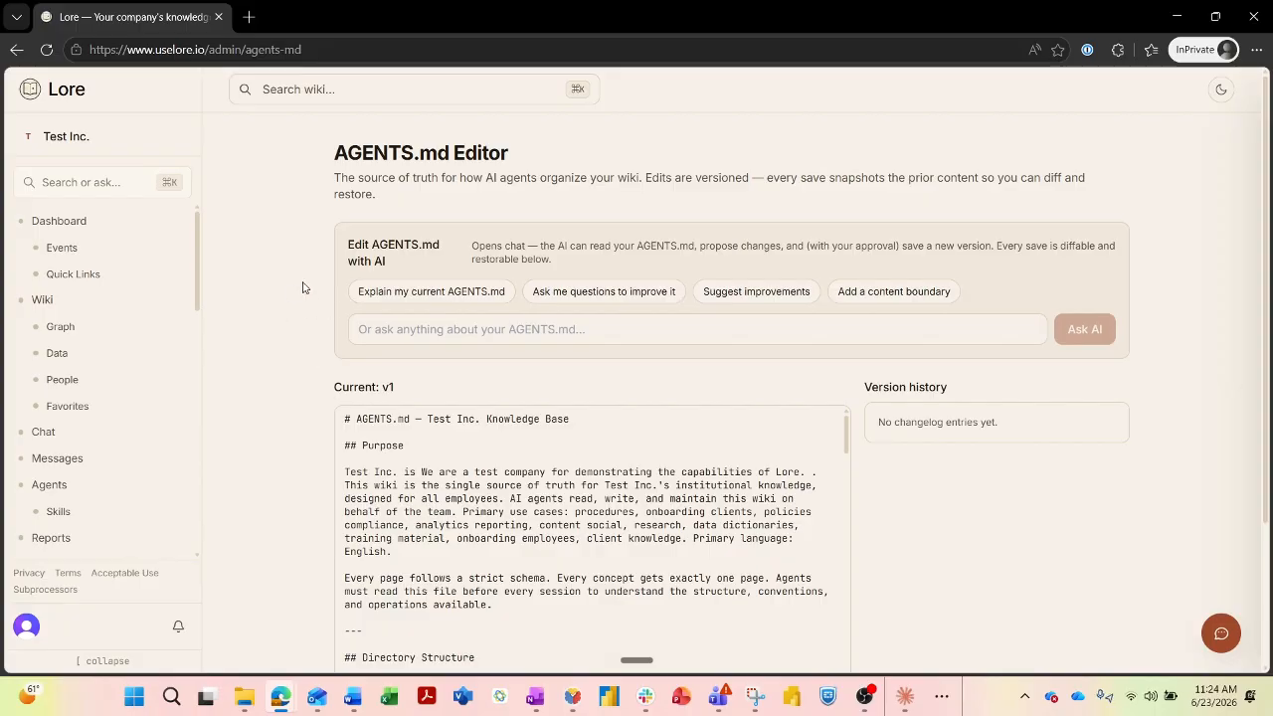
# Ask Lore to explain the current AGENTS.md and read through its section-by-section reply.
pyautogui.click(408, 291)
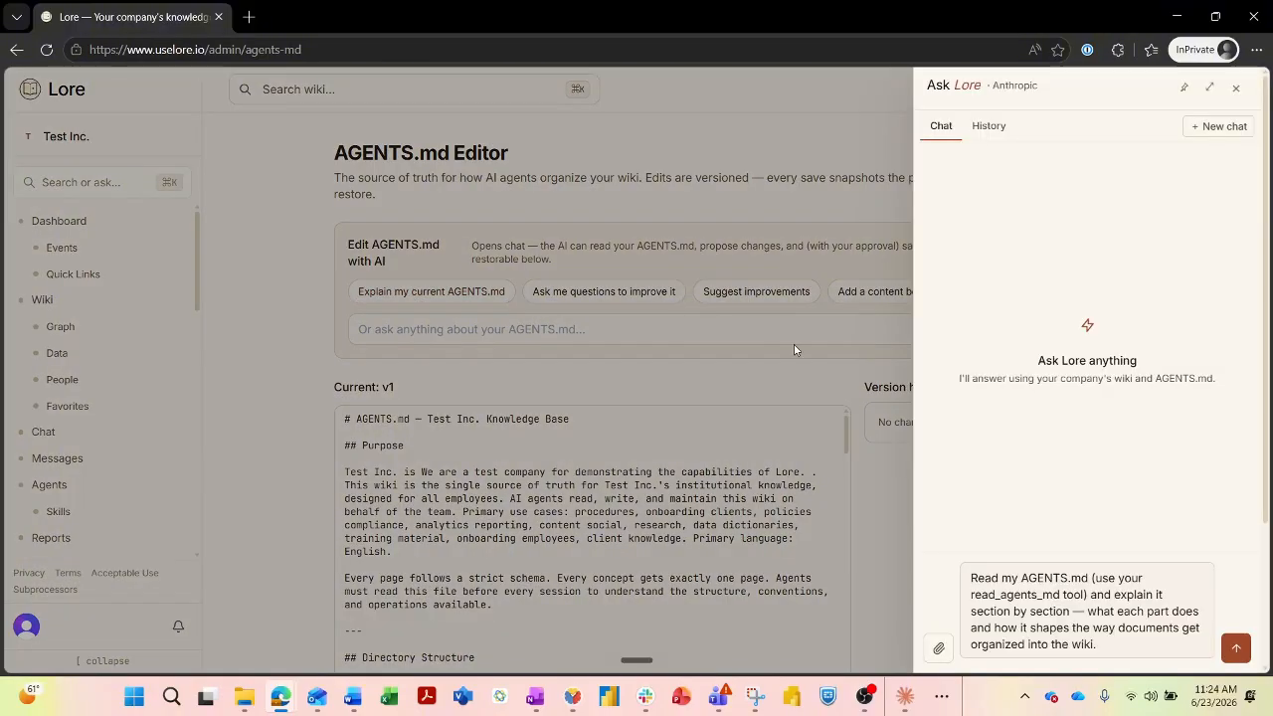
pyautogui.click(1233, 648)
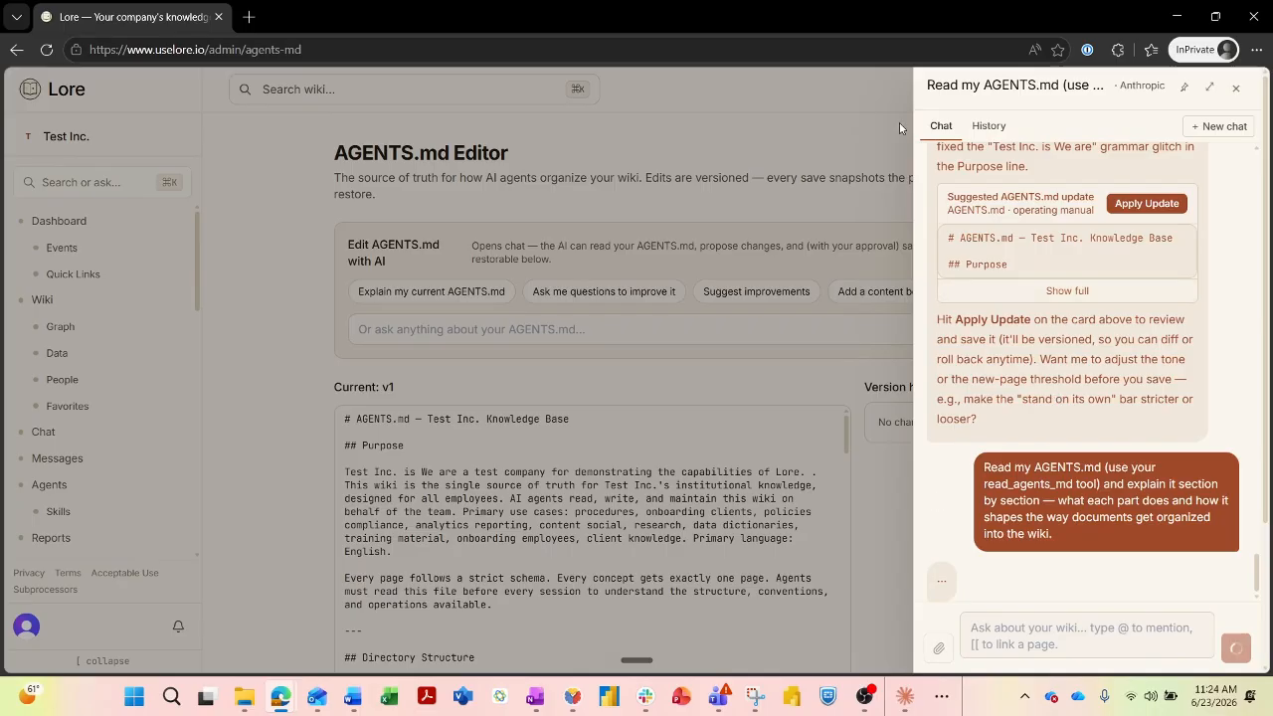
pyautogui.scroll(-3, 1037, 341)
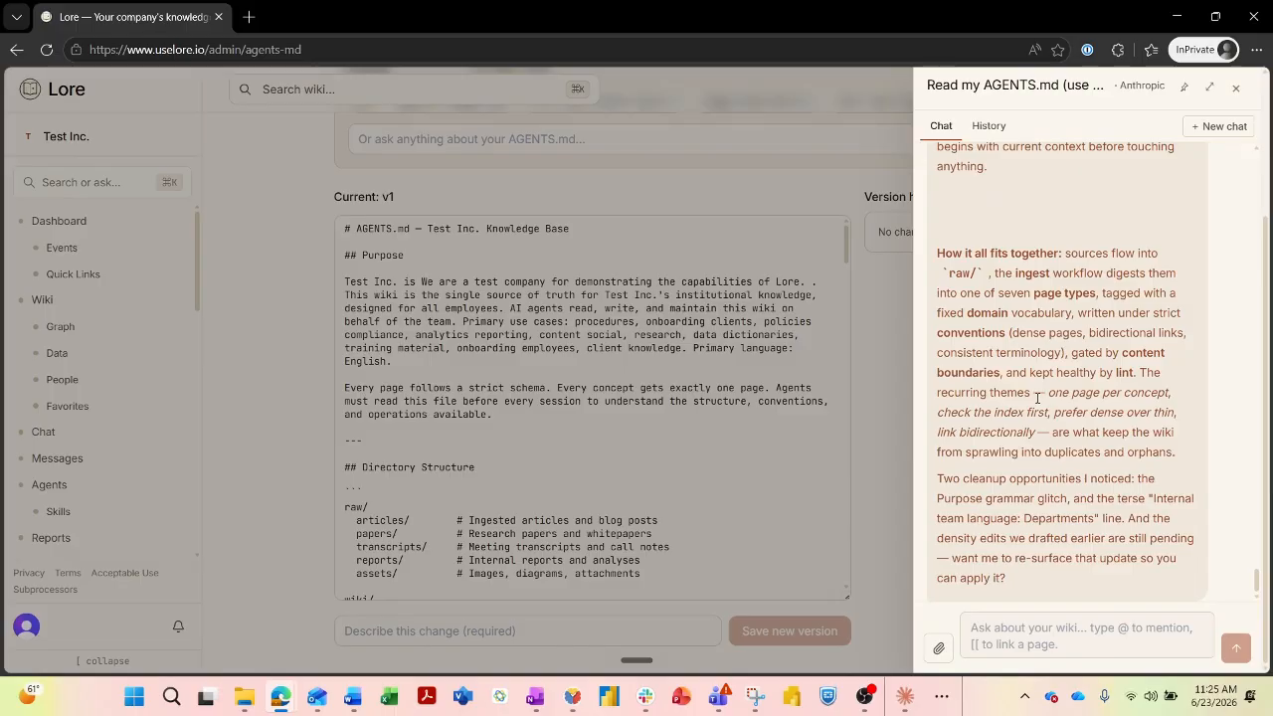
pyautogui.scroll(15, 1177, 354)
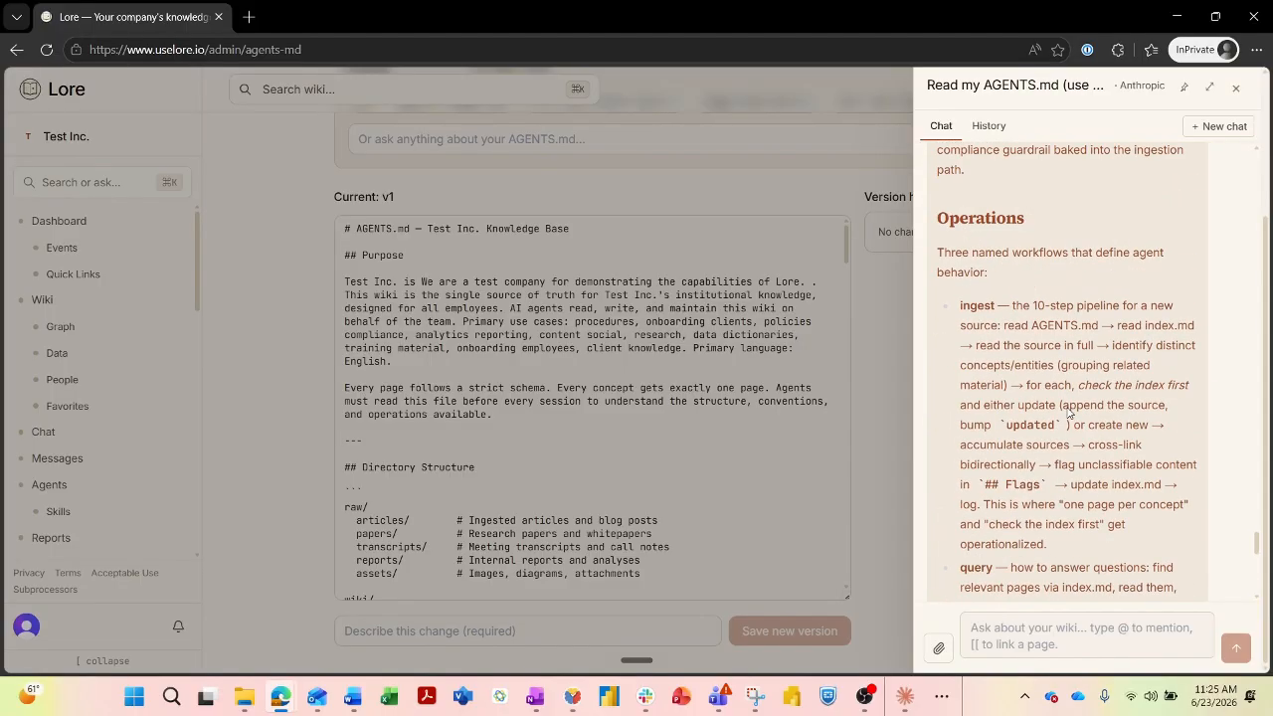
pyautogui.scroll(15, 1067, 411)
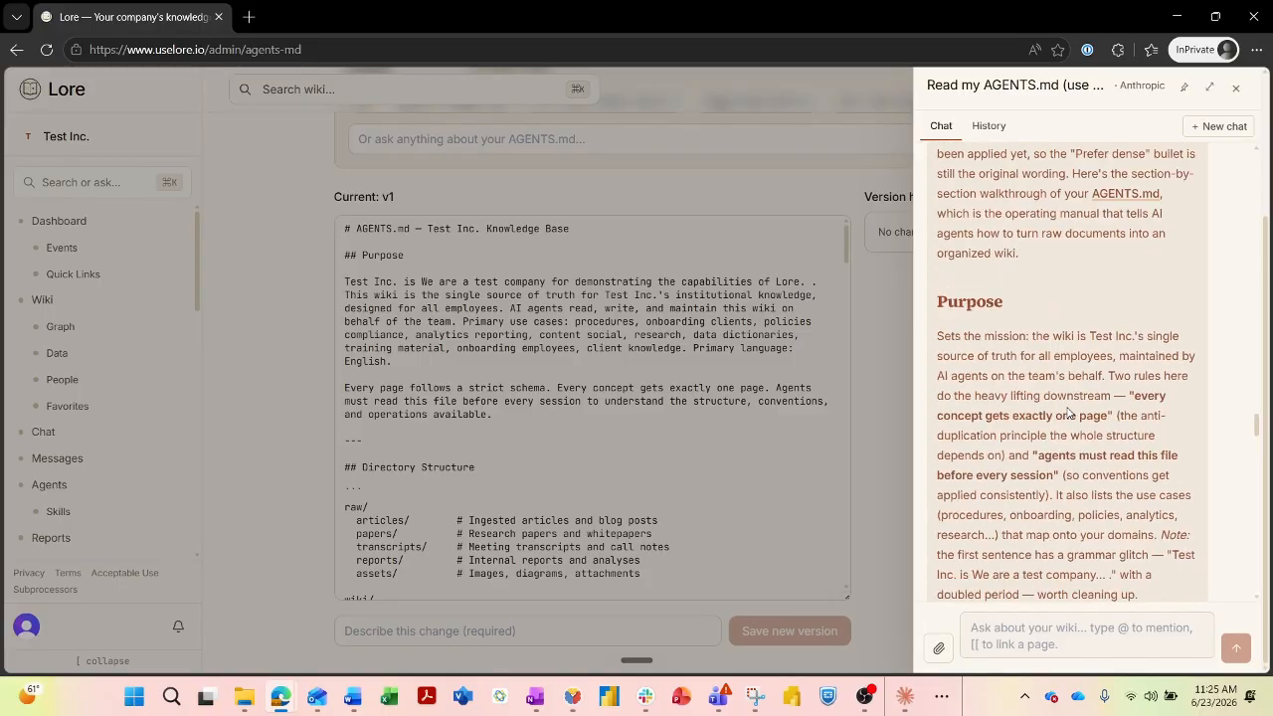
pyautogui.scroll(1, 1067, 407)
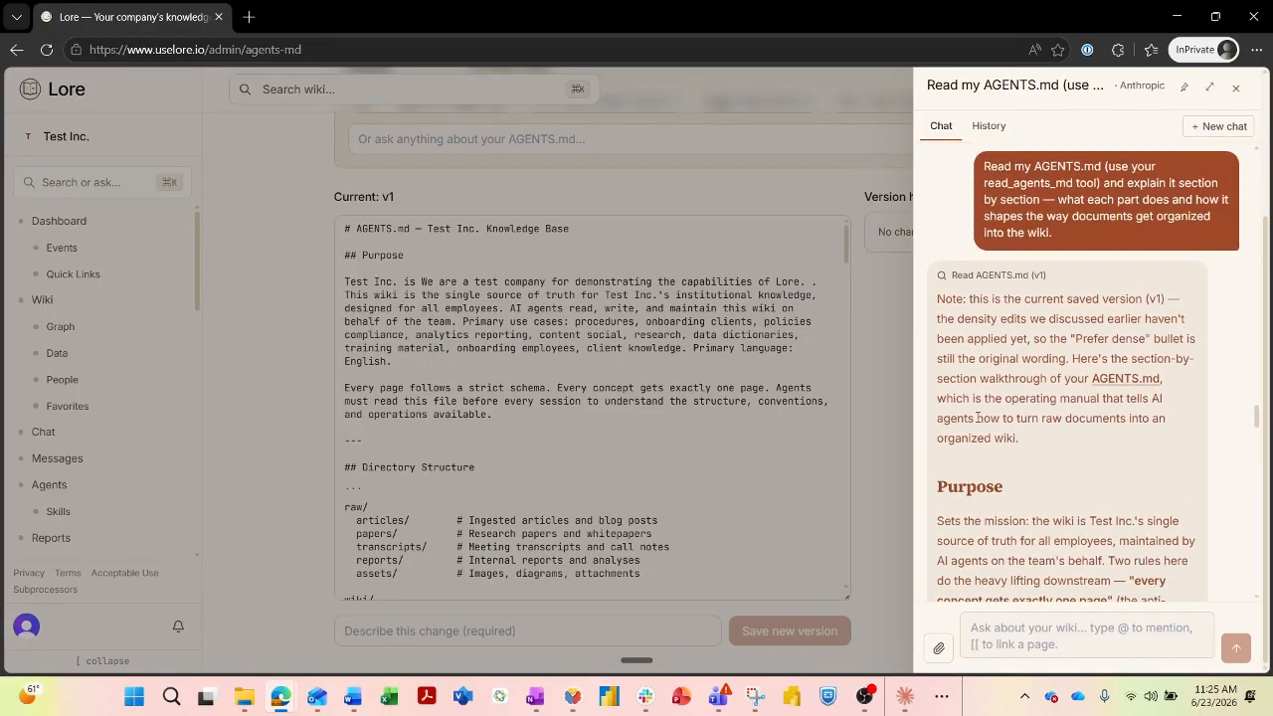
pyautogui.scroll(-3, 985, 388)
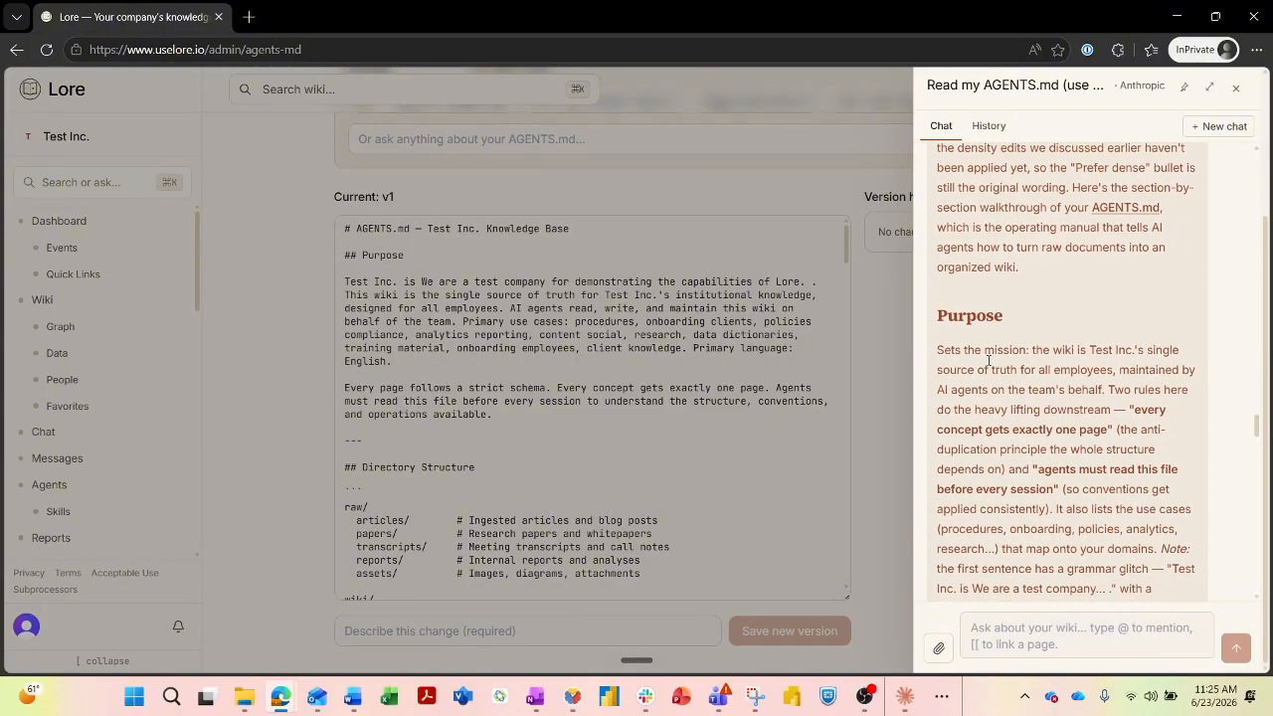
pyautogui.scroll(-6, 988, 361)
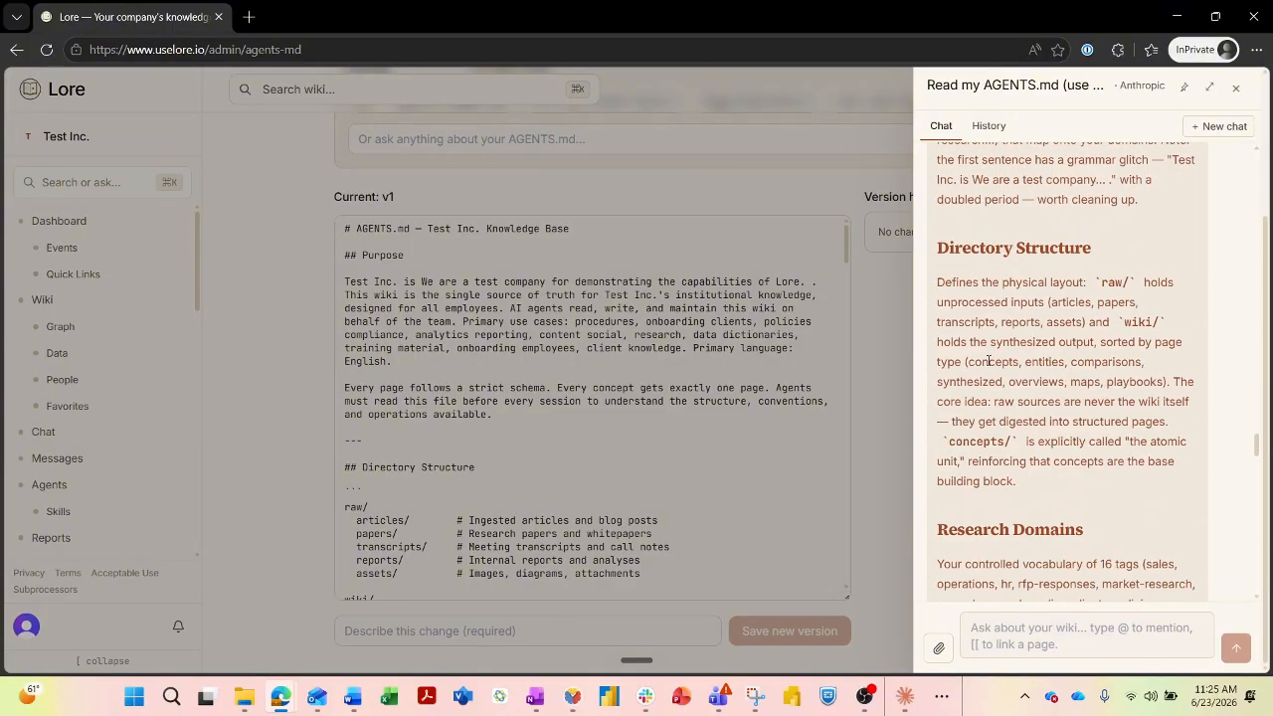
pyautogui.scroll(-7, 989, 363)
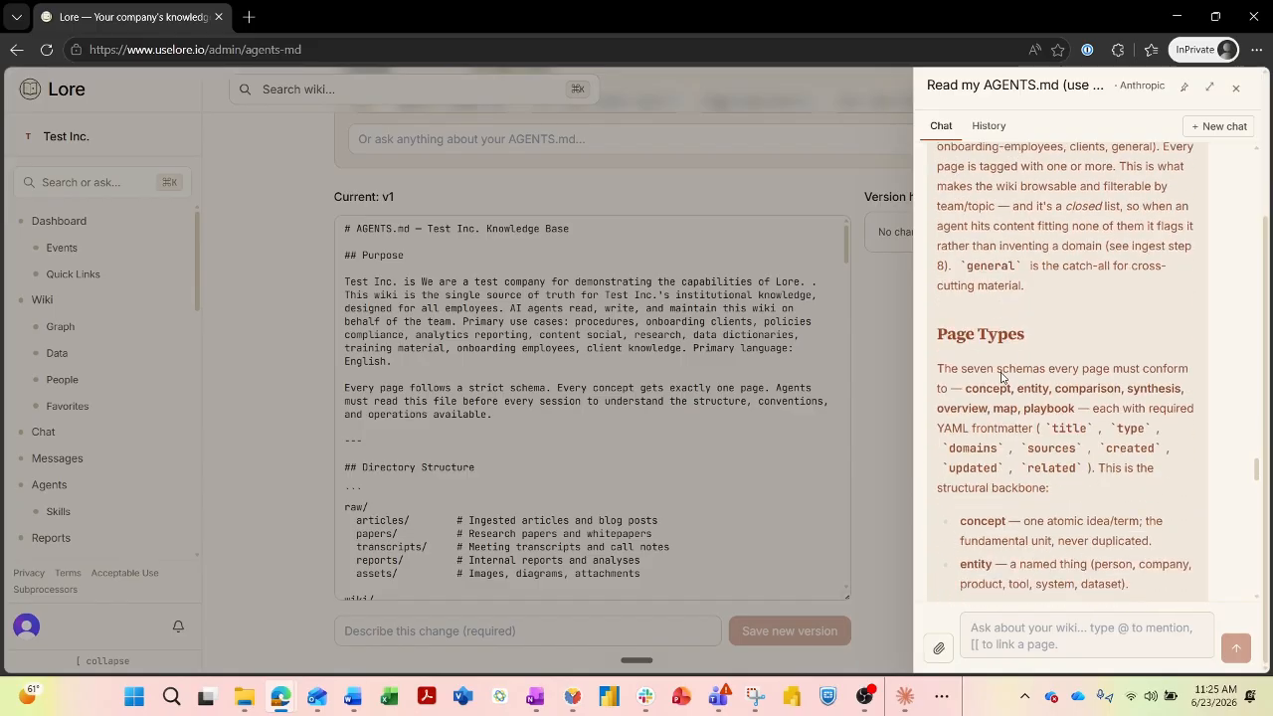
pyautogui.scroll(-8, 1001, 376)
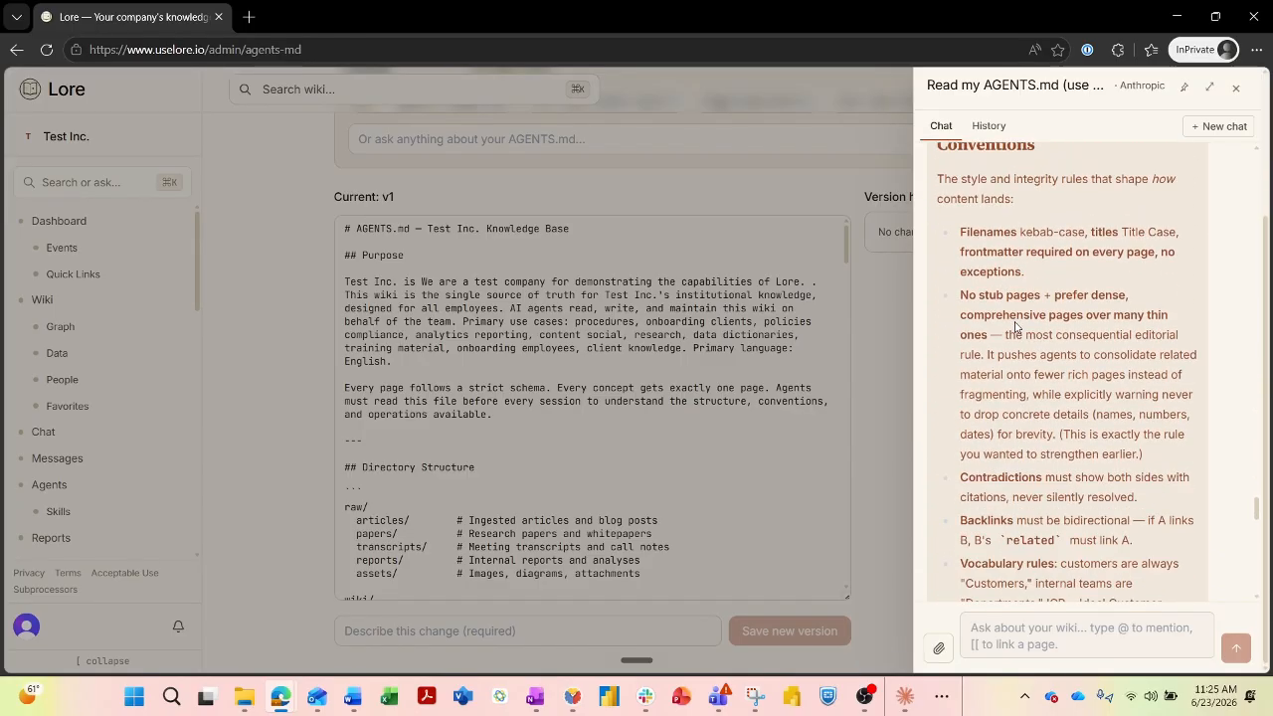
pyautogui.scroll(-12, 1016, 324)
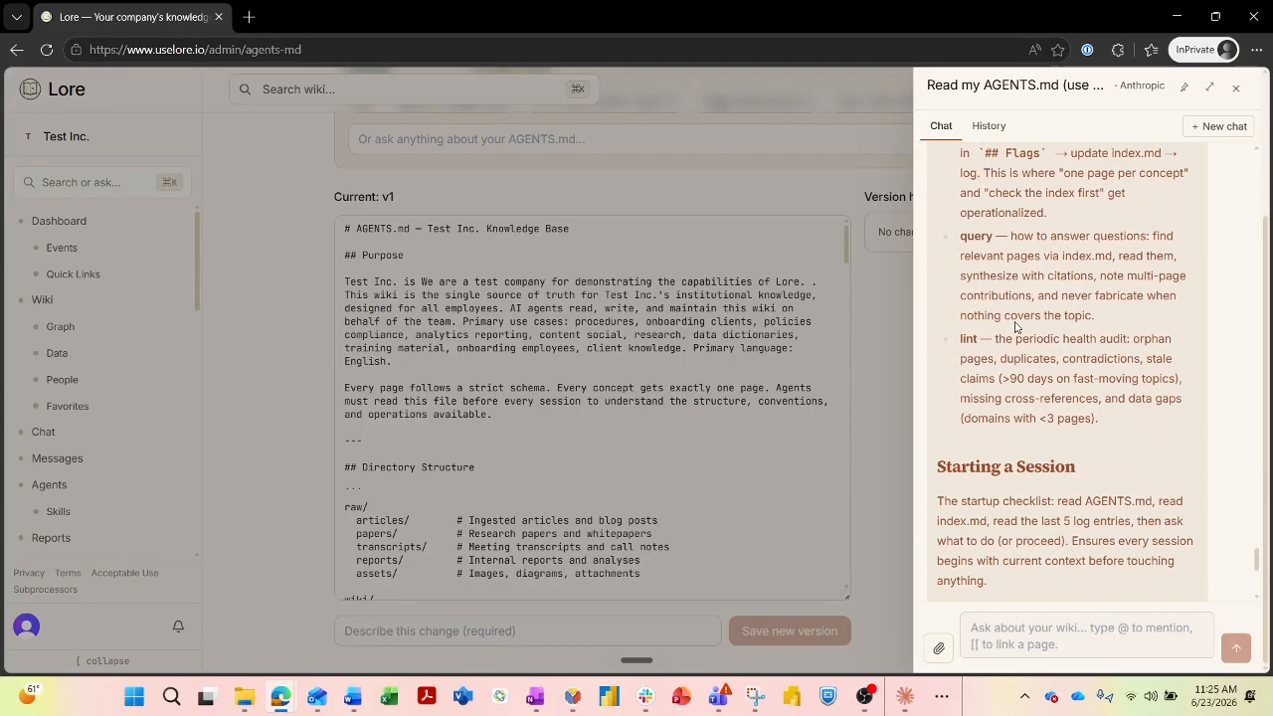
pyautogui.scroll(-4, 1015, 324)
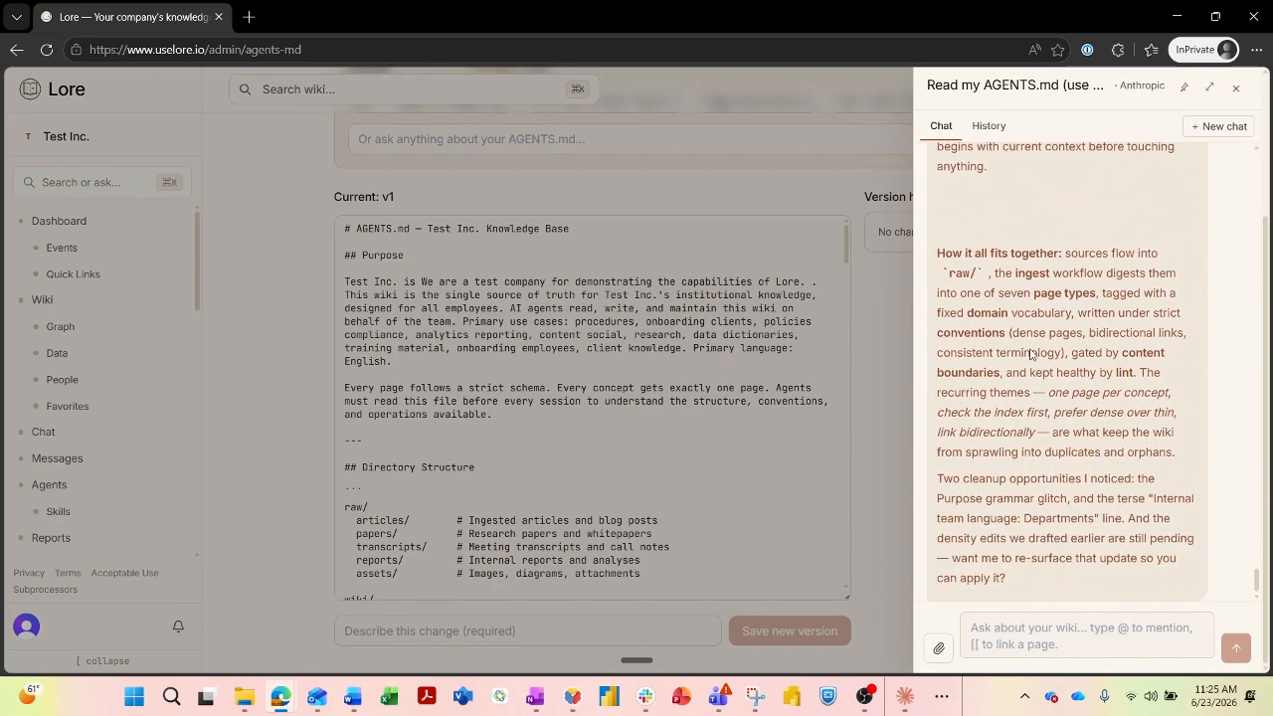
pyautogui.scroll(2, 1074, 318)
# Close the Ask Lore chat and place the cursor in the AGENTS.md text for editing.
pyautogui.click(677, 404)
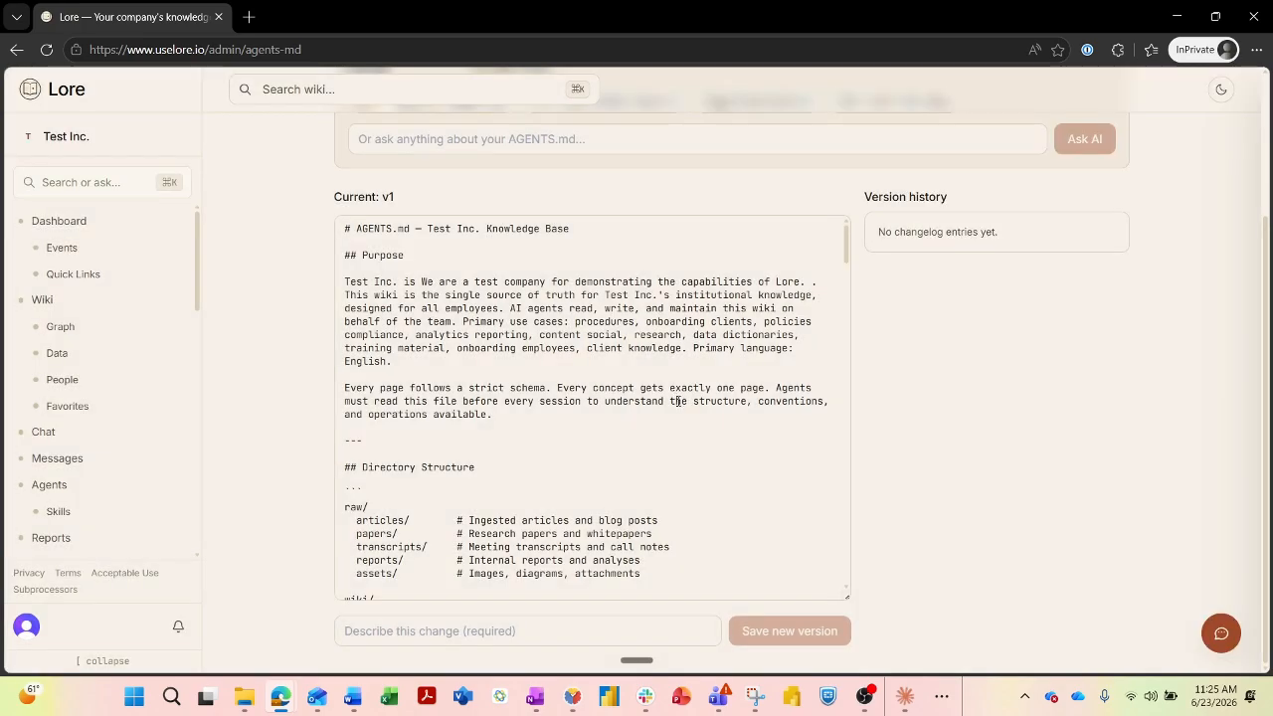
pyautogui.scroll(-3, 696, 378)
pyautogui.scroll(-20, 720, 358)
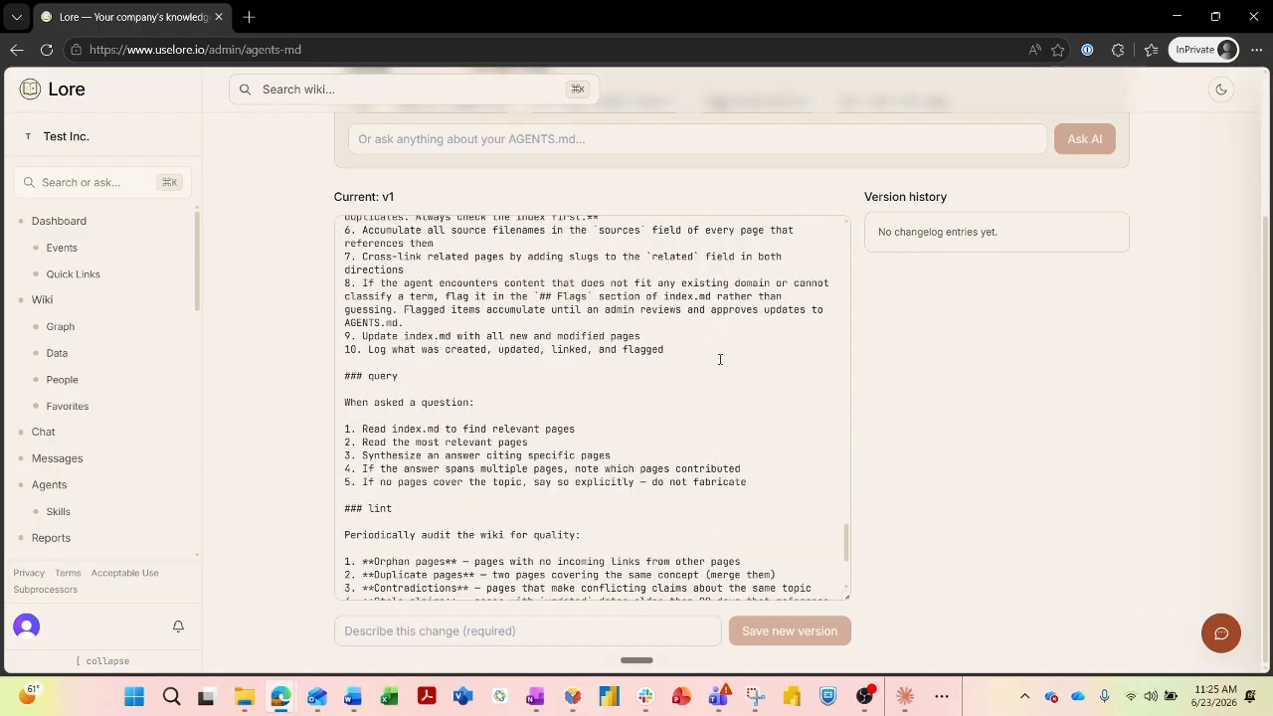
pyautogui.scroll(10, 624, 439)
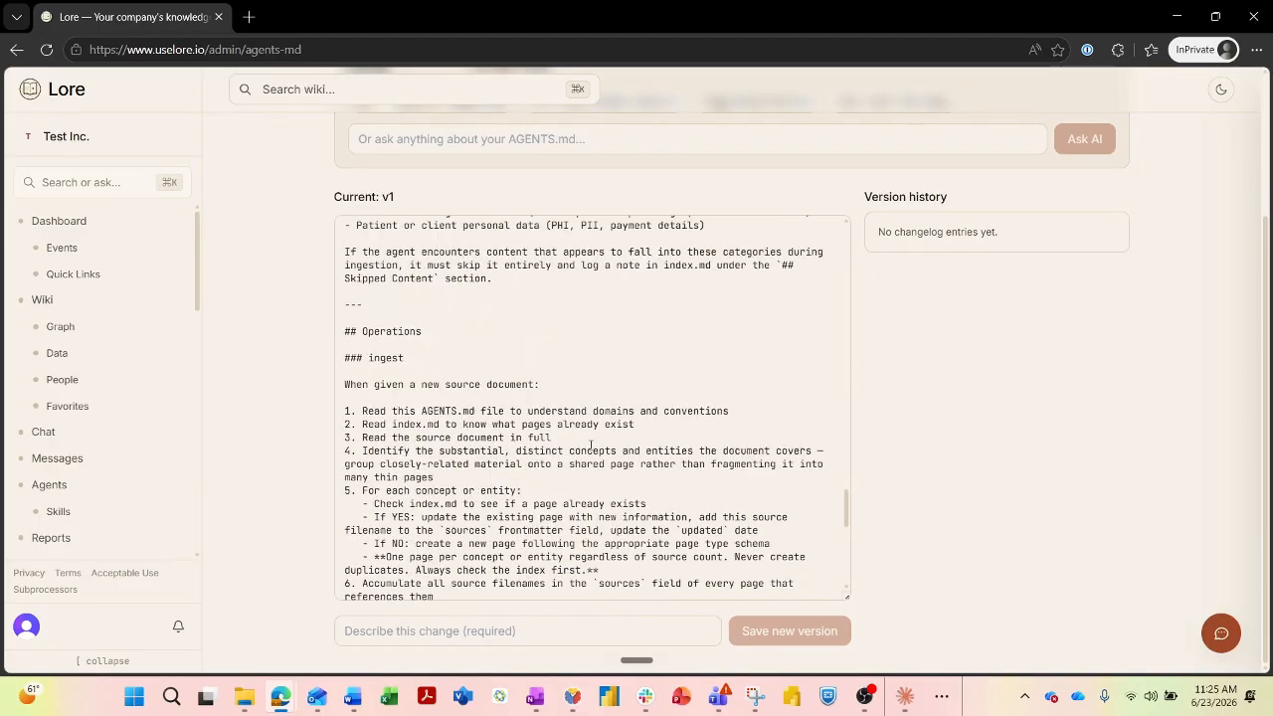
pyautogui.click(371, 380)
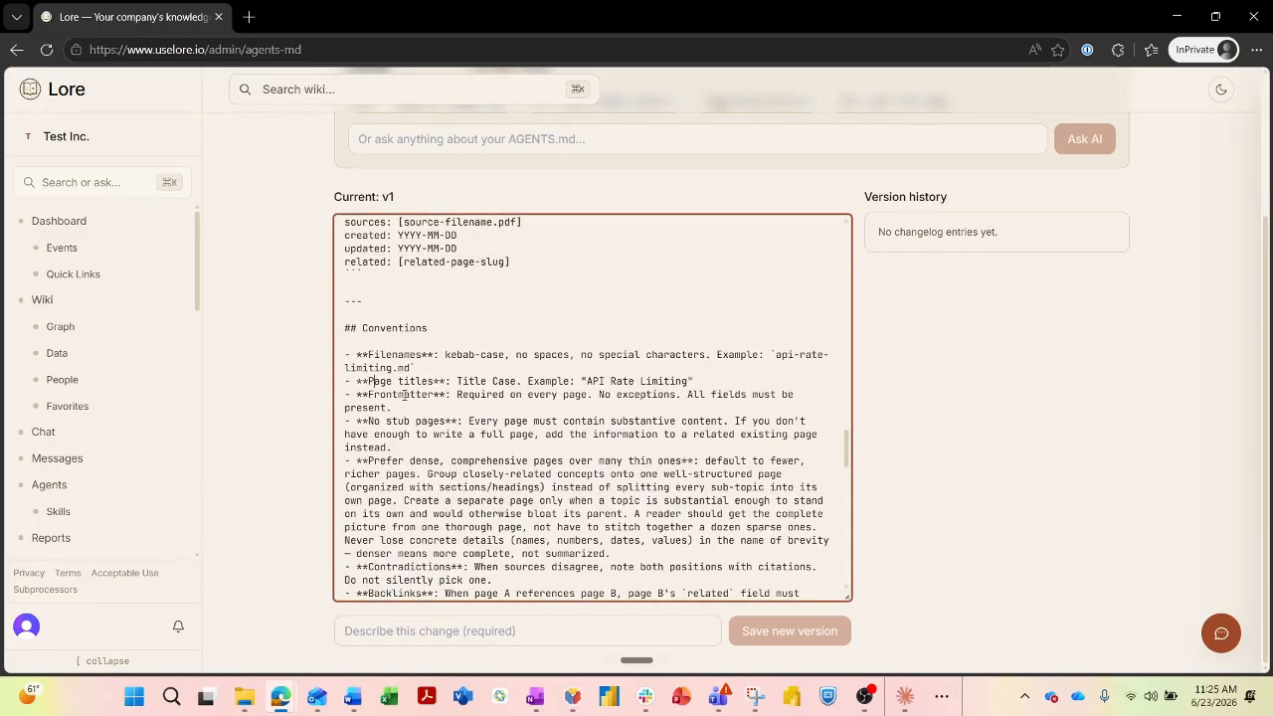
pyautogui.scroll(-1, 412, 408)
pyautogui.scroll(15, 438, 403)
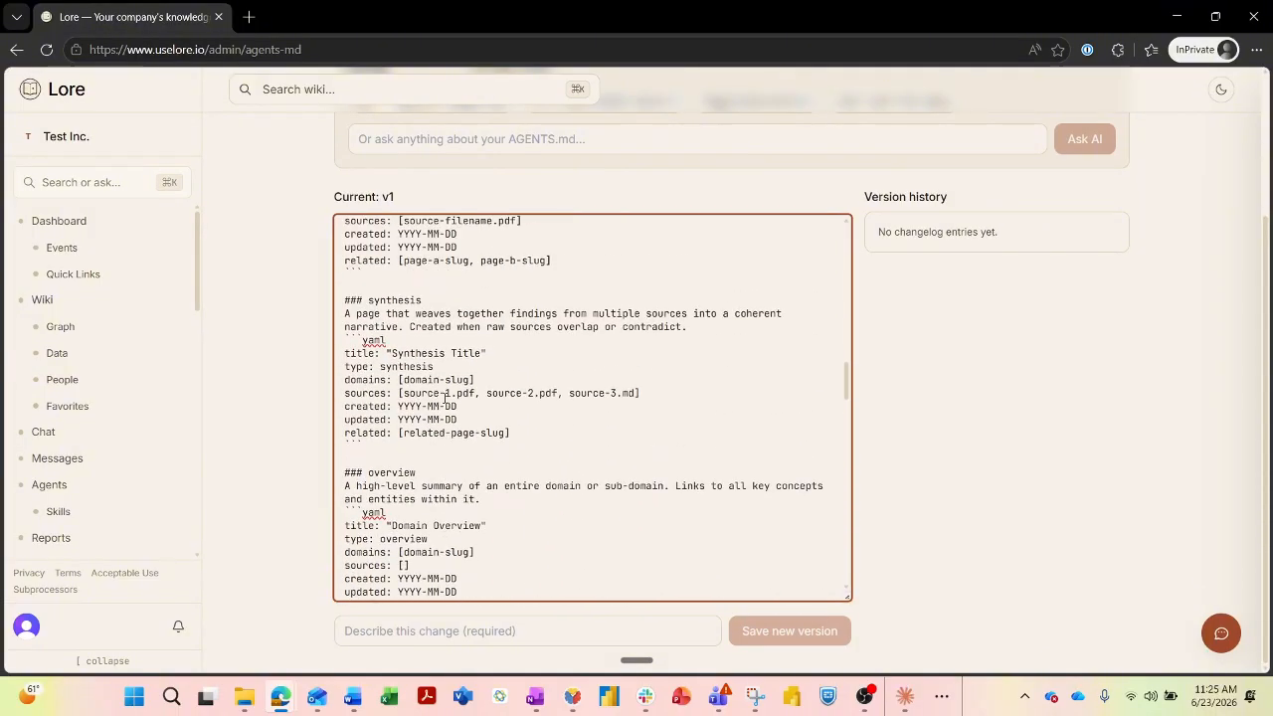
pyautogui.scroll(12, 445, 398)
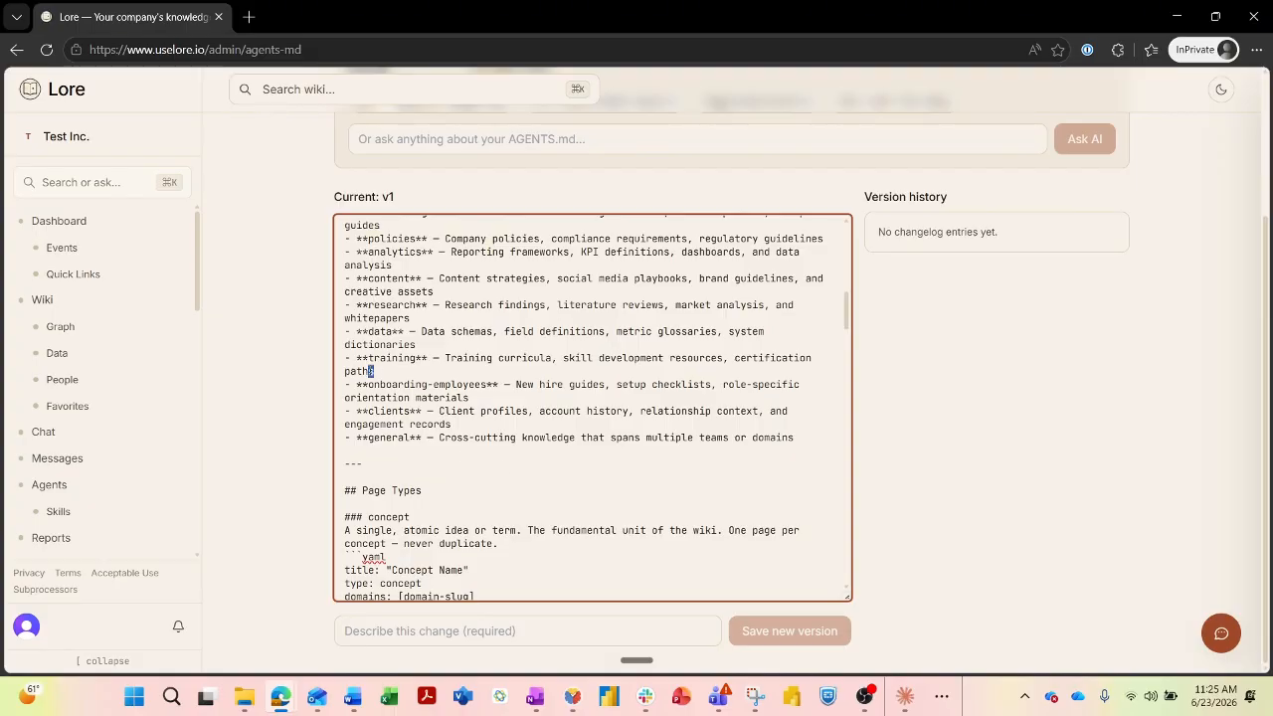
# Delete the '**training**' line from the Research Domains list.
pyautogui.click(443, 344)
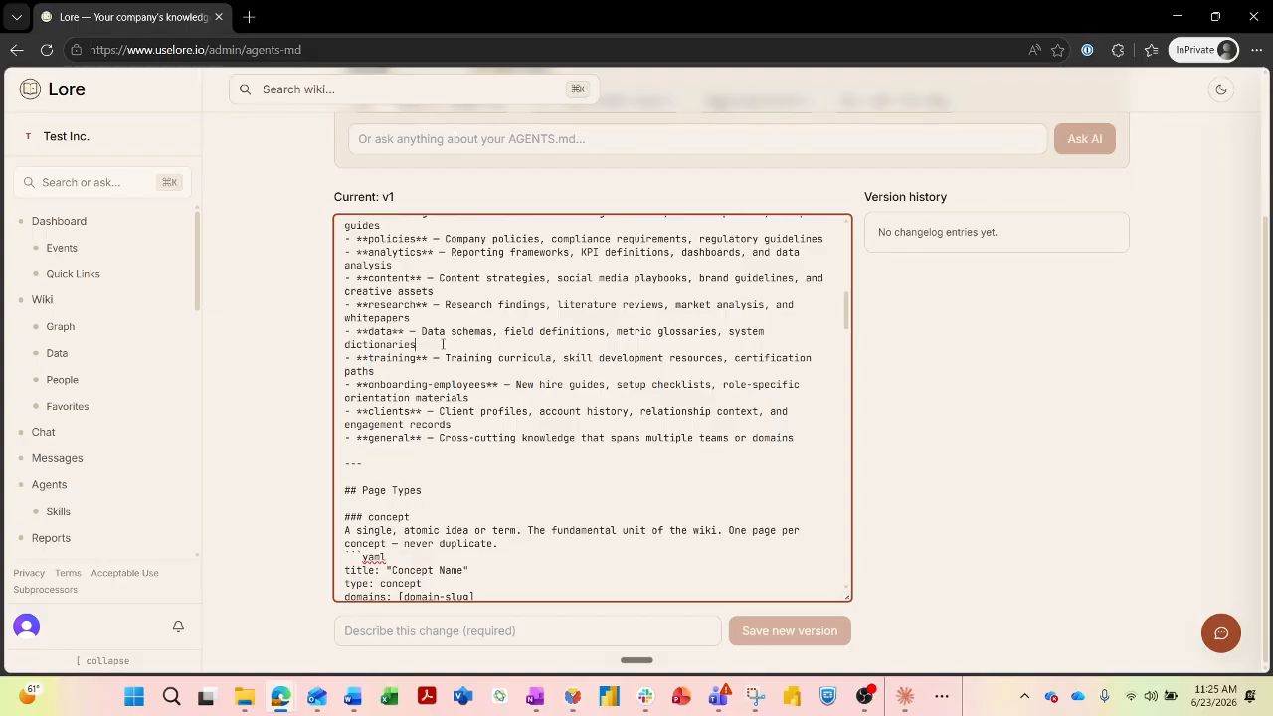
pyautogui.click(445, 292)
pyautogui.scroll(2, 444, 298)
pyautogui.scroll(-2, 441, 461)
pyautogui.moveTo(387, 370); pyautogui.dragTo(342, 360)
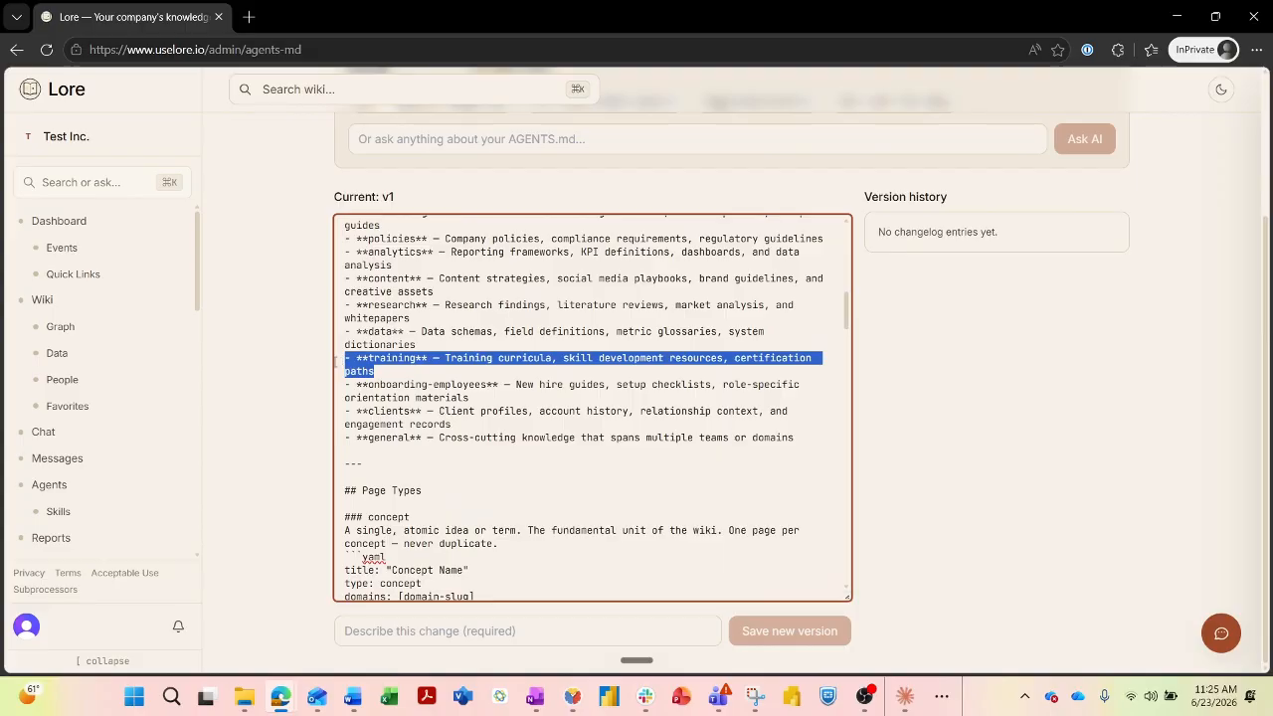
pyautogui.press('BackSpace')
pyautogui.press('BackSpace')
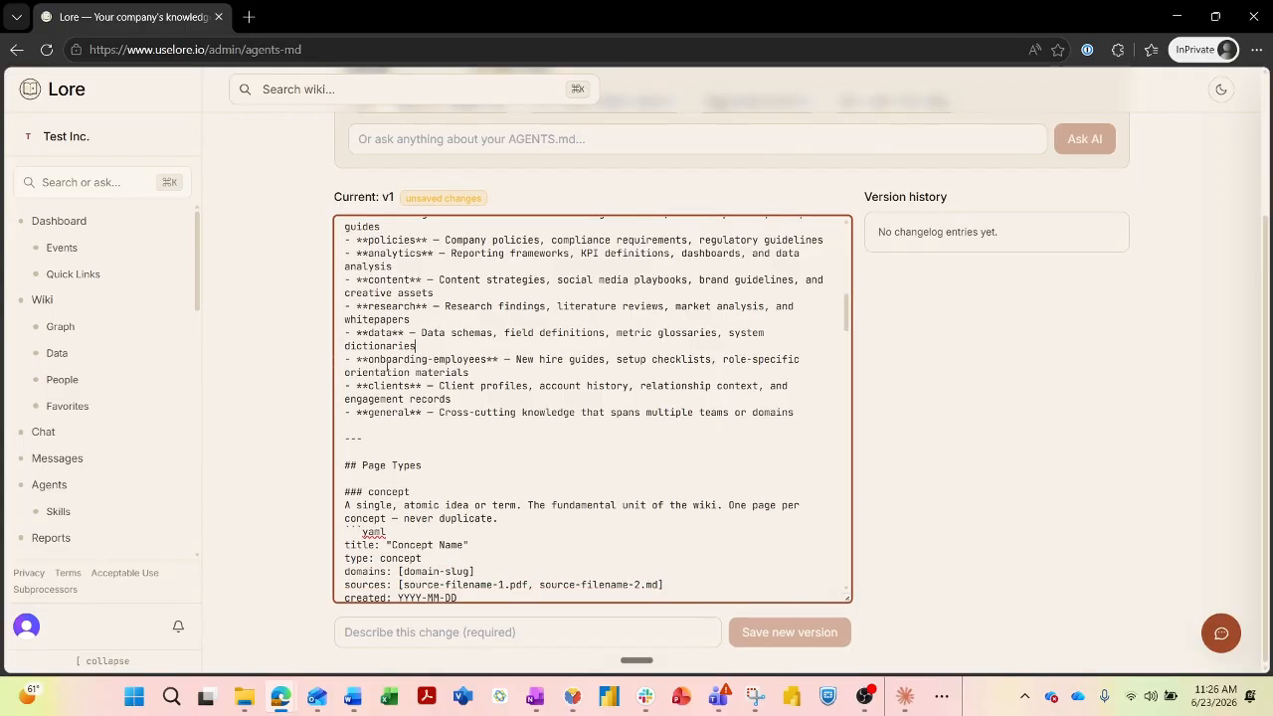
pyautogui.scroll(6, 557, 298)
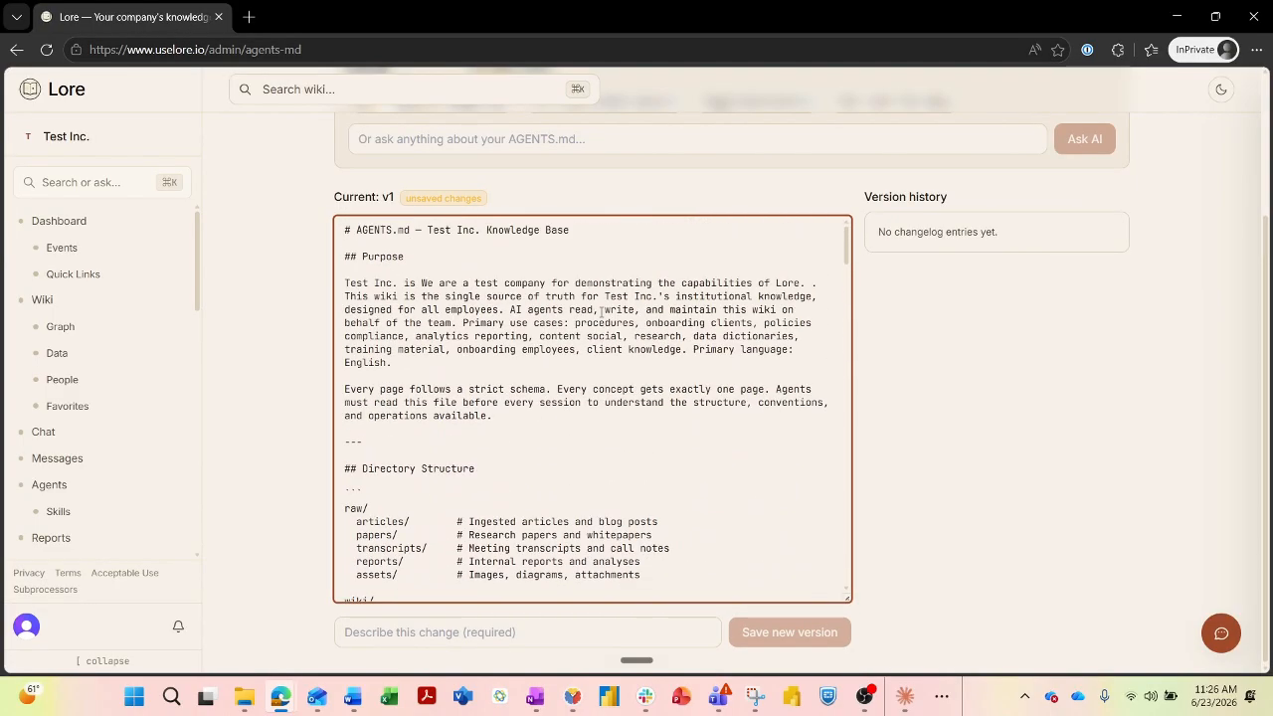
pyautogui.scroll(-9, 599, 328)
# Save the edited file as version v2 described as 'Trimmed domains'.
pyautogui.scroll(-1, 600, 334)
pyautogui.click(558, 631)
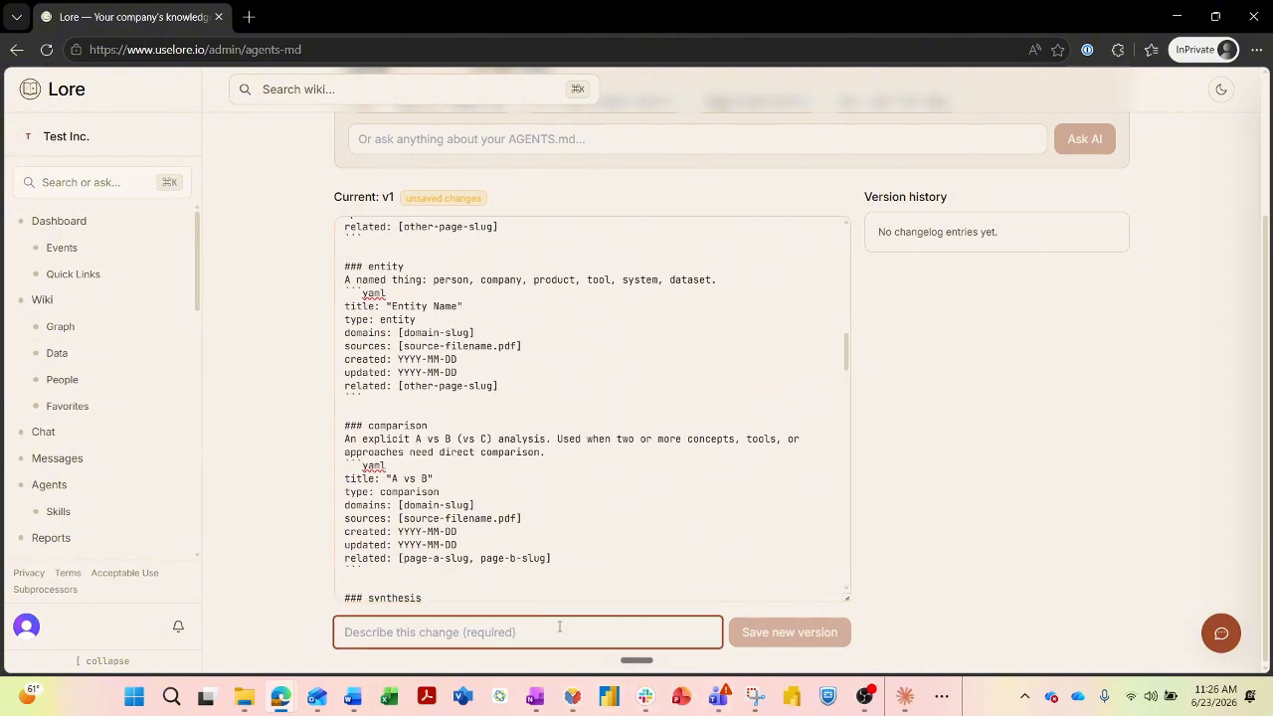
pyautogui.write('Trimmed')
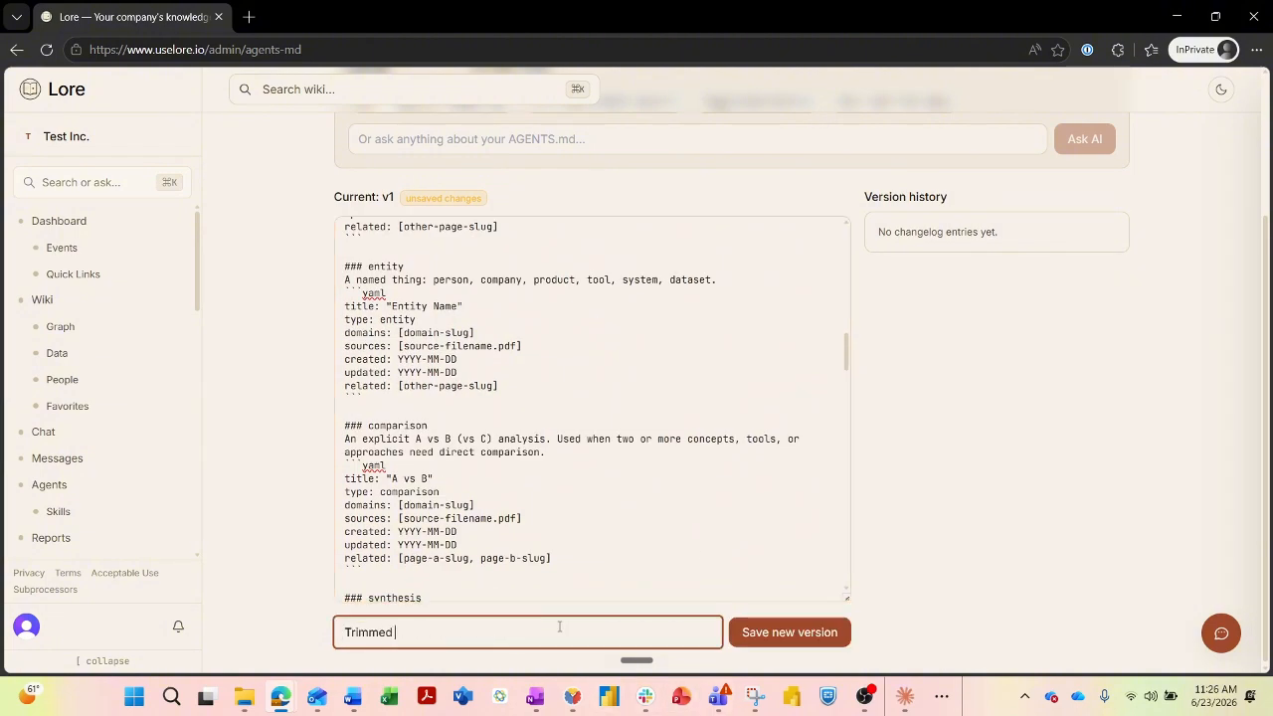
pyautogui.write(' domains')
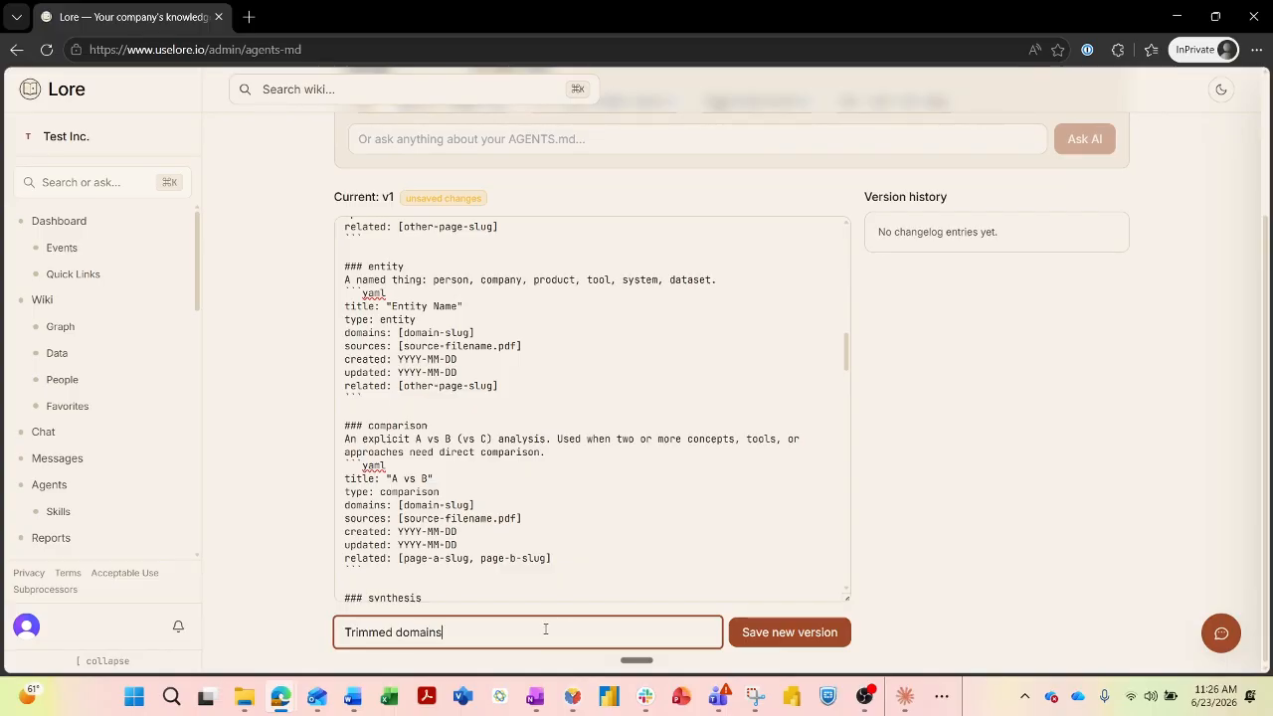
pyautogui.click(818, 633)
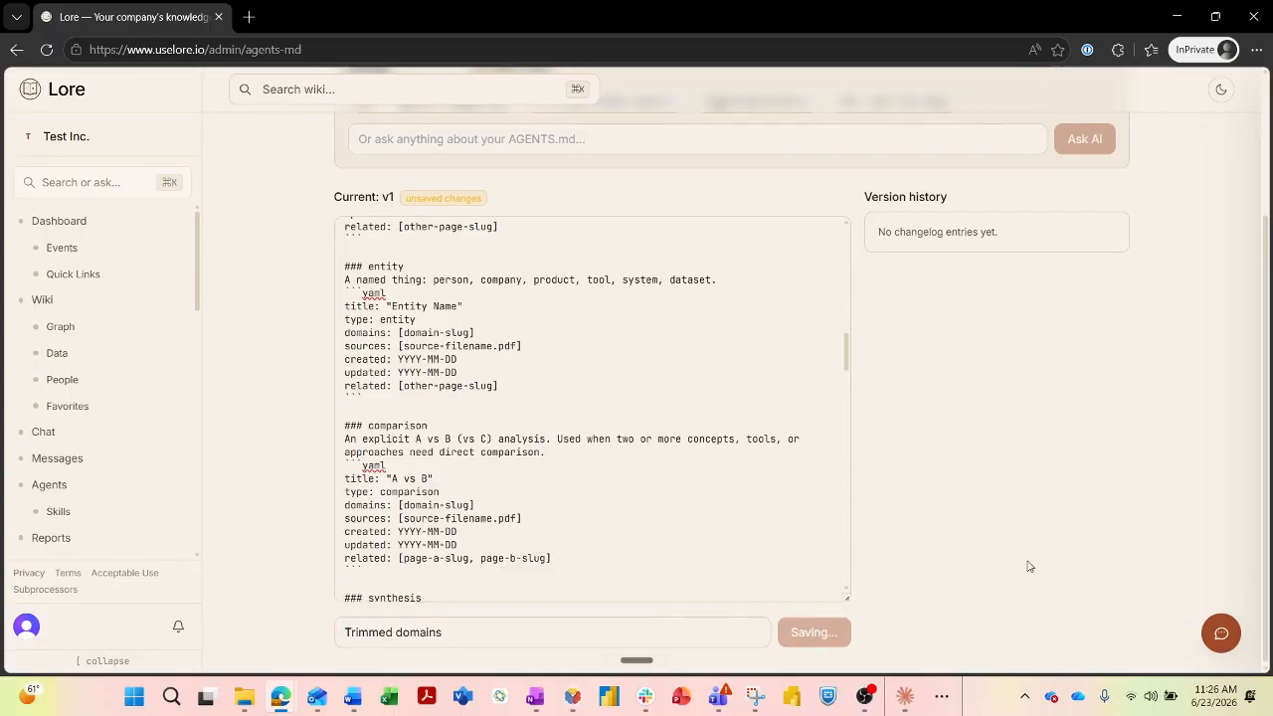
pyautogui.scroll(-3, 769, 422)
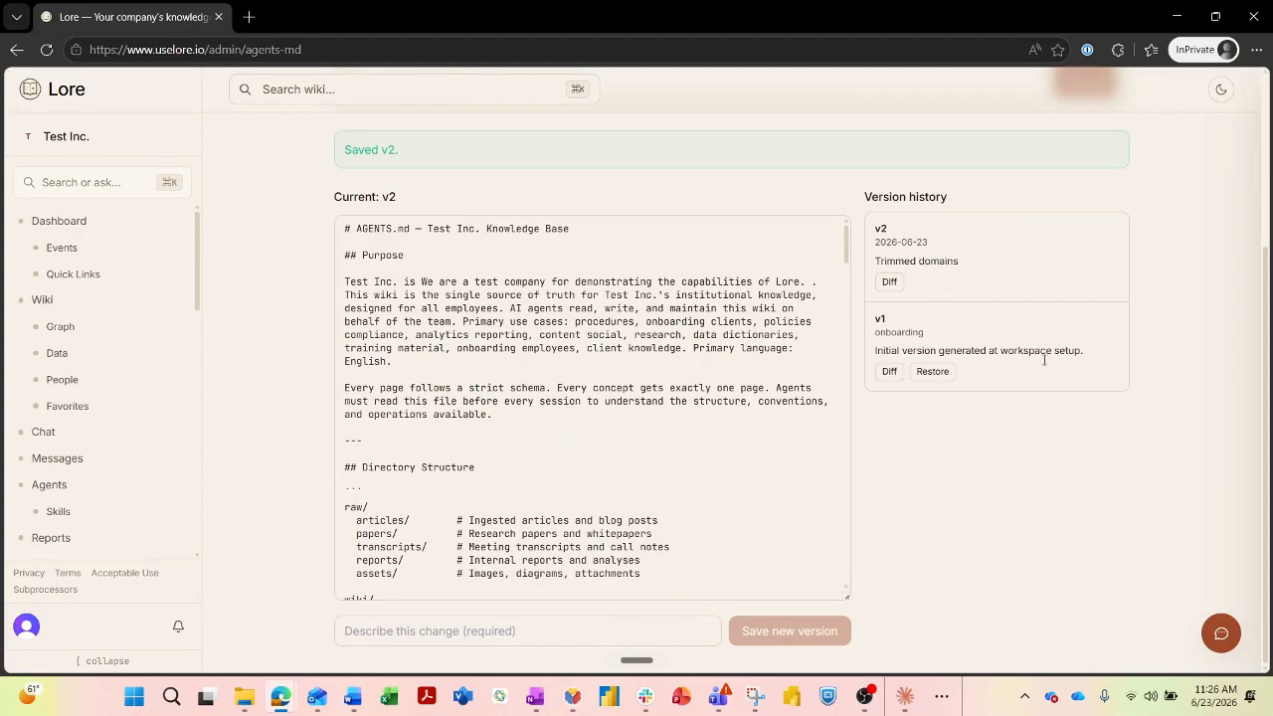
pyautogui.scroll(2, 647, 368)
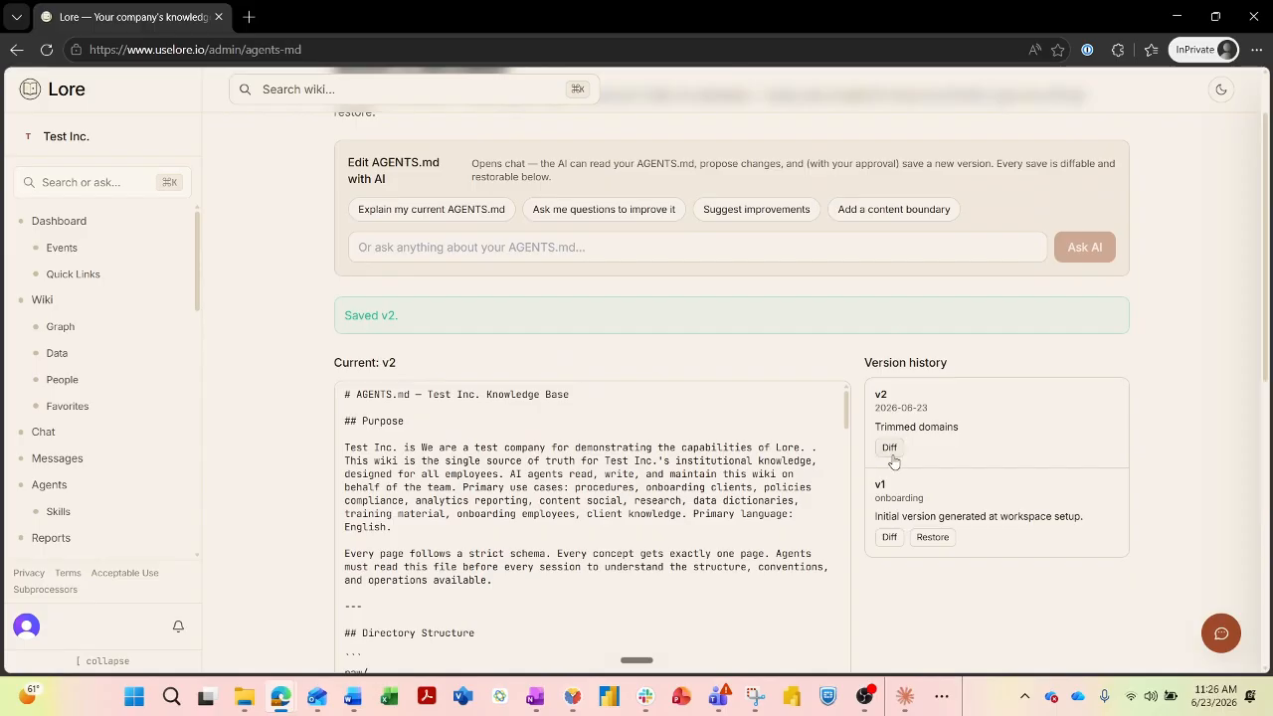
pyautogui.scroll(-2, 462, 426)
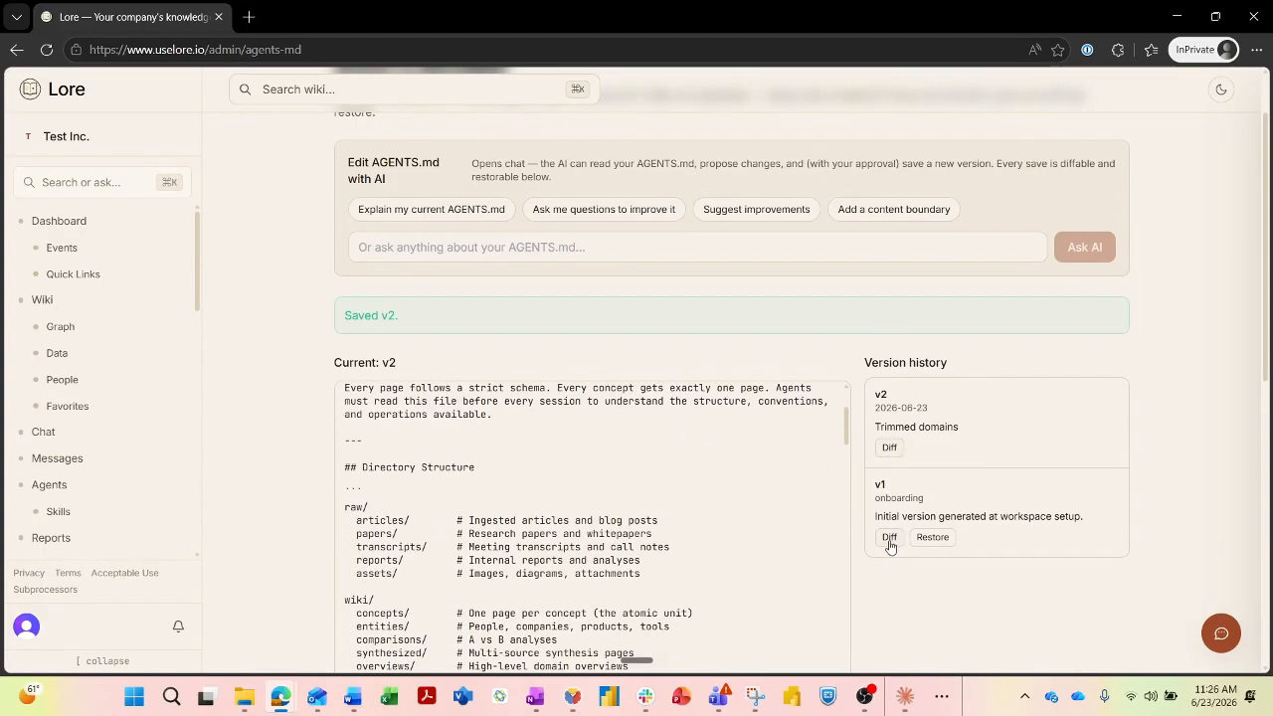
pyautogui.scroll(-15, 605, 437)
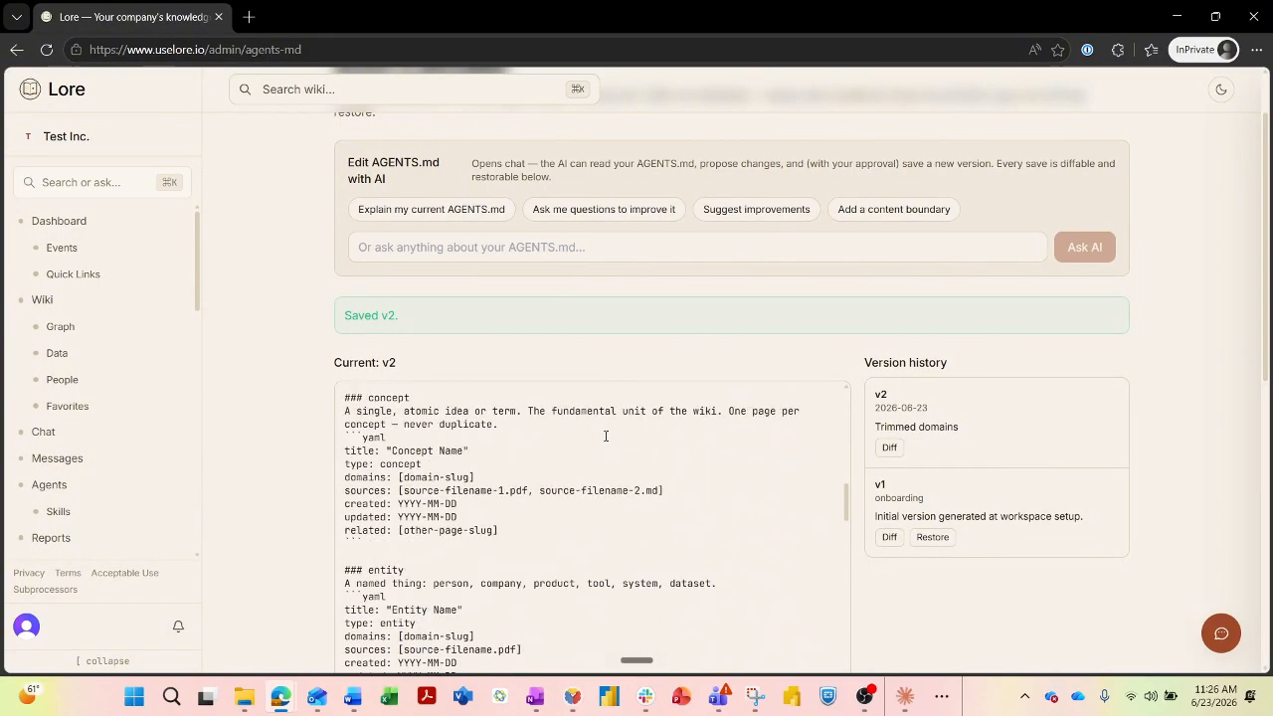
# Open v2's Diff and scroll through the v2 → current comparison.
pyautogui.scroll(-12, 605, 437)
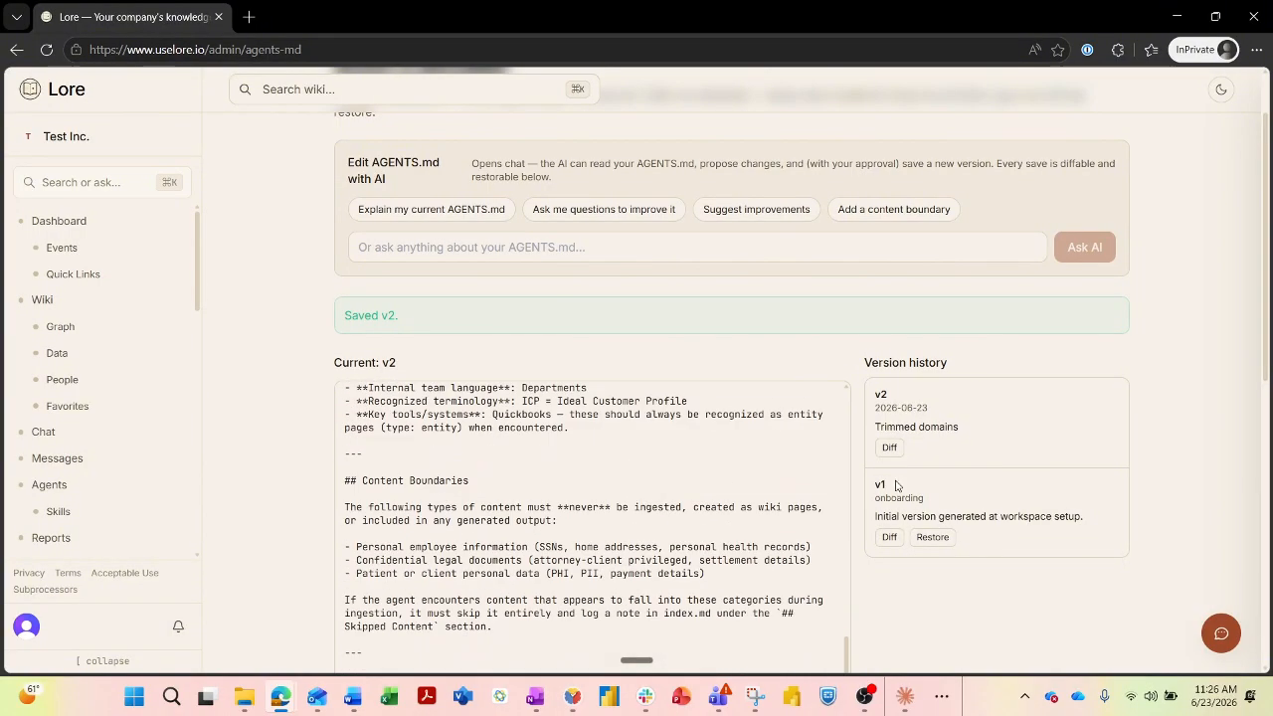
pyautogui.click(888, 448)
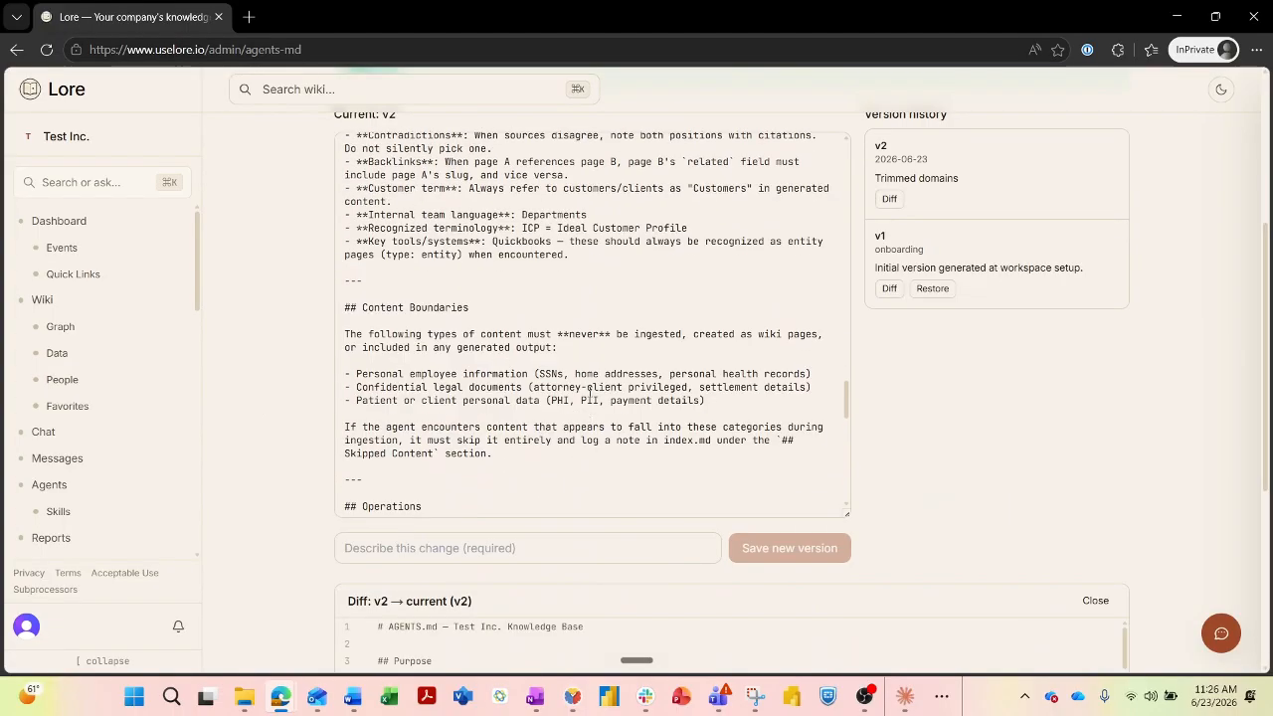
pyautogui.scroll(-3, 269, 401)
pyautogui.scroll(-5, 560, 394)
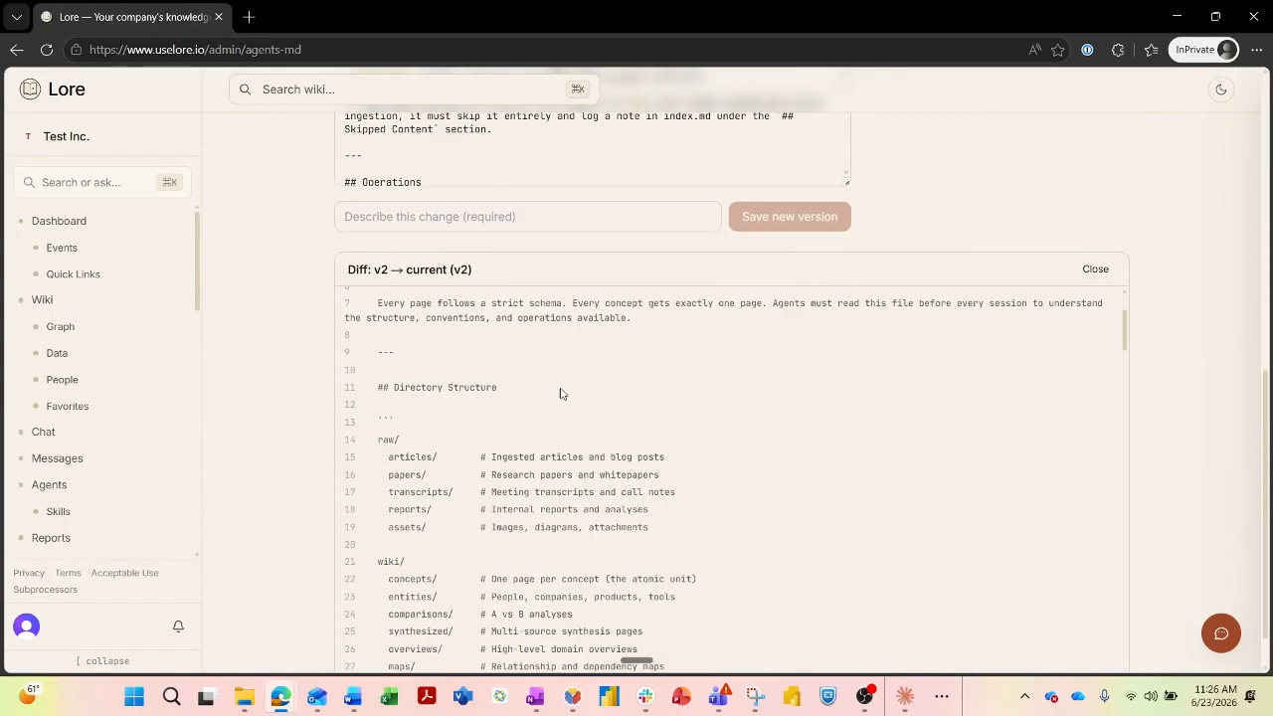
pyautogui.scroll(-20, 560, 394)
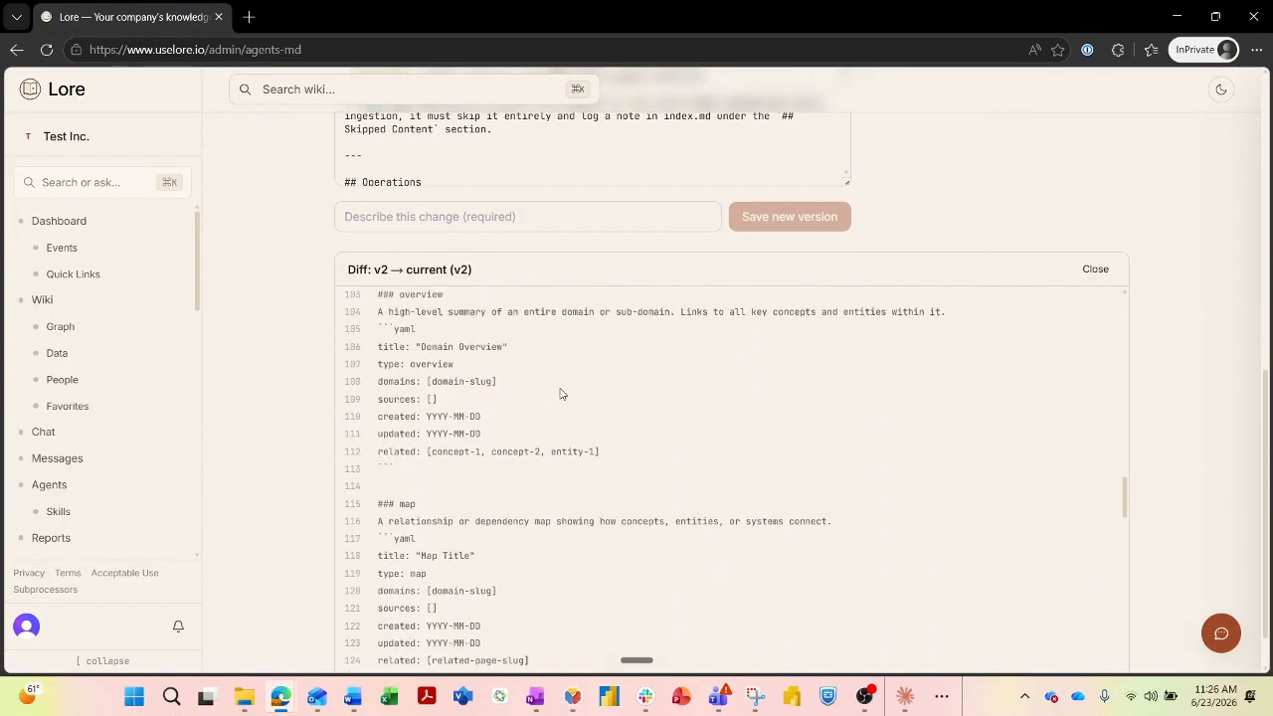
pyautogui.scroll(-9, 560, 394)
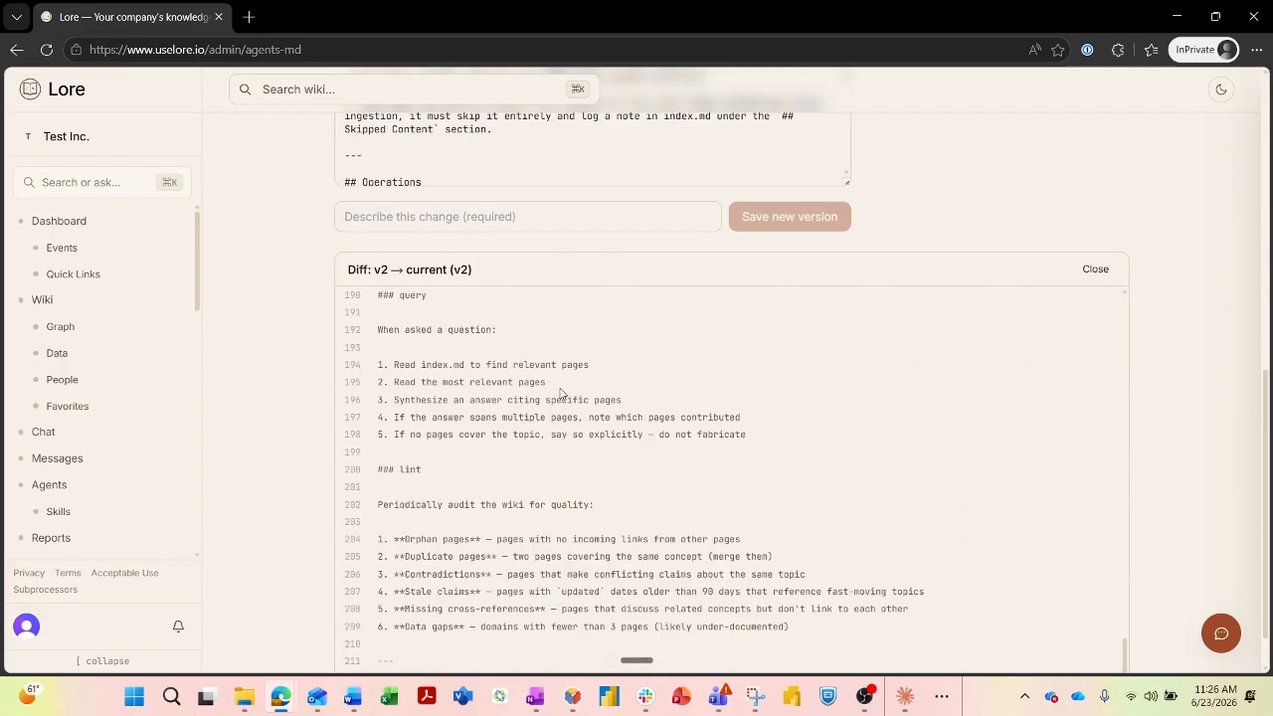
pyautogui.scroll(8, 929, 170)
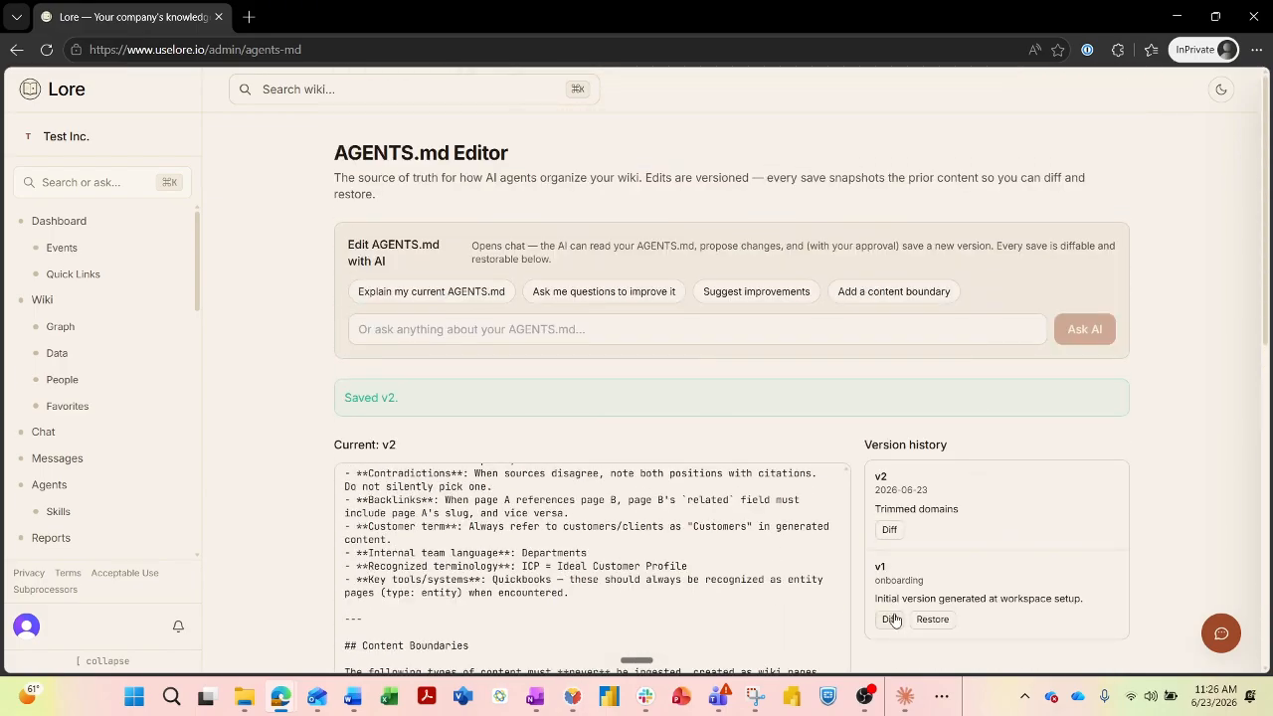
# Scroll through the v1 → current (v2) diff to check the removed training domain line.
pyautogui.scroll(-8, 1026, 445)
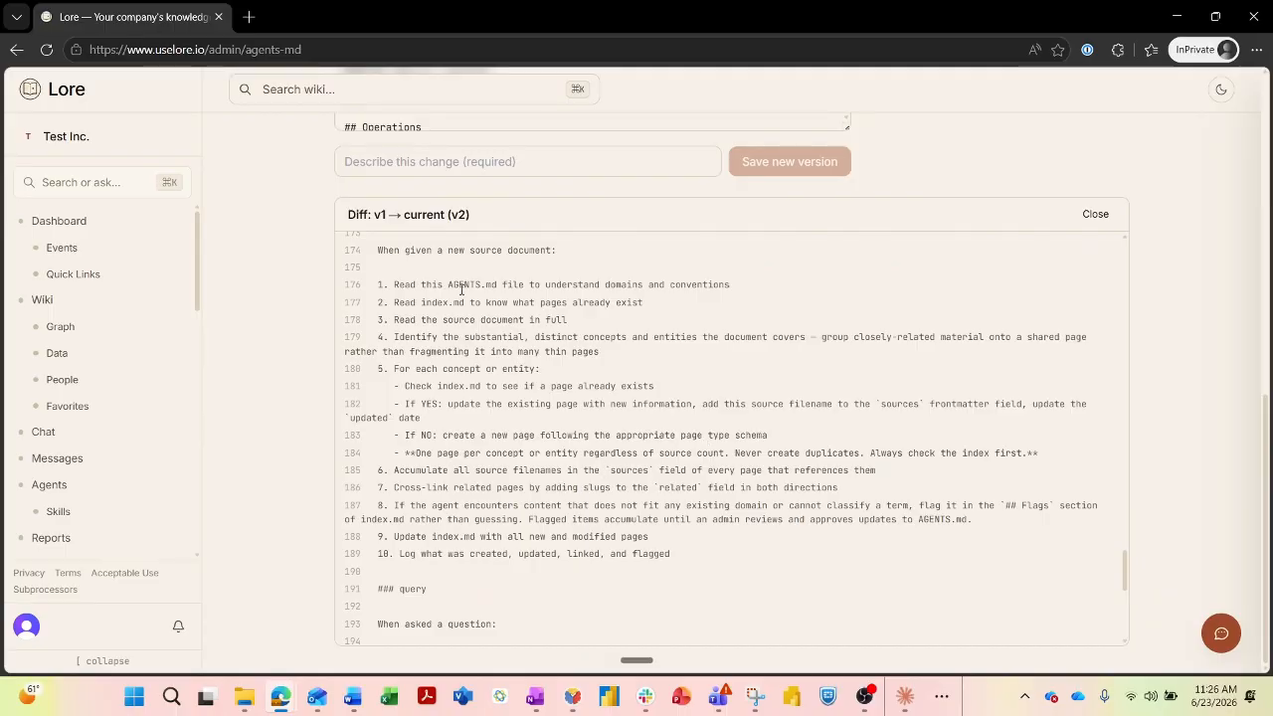
pyautogui.scroll(-2, 717, 464)
pyautogui.scroll(8, 717, 468)
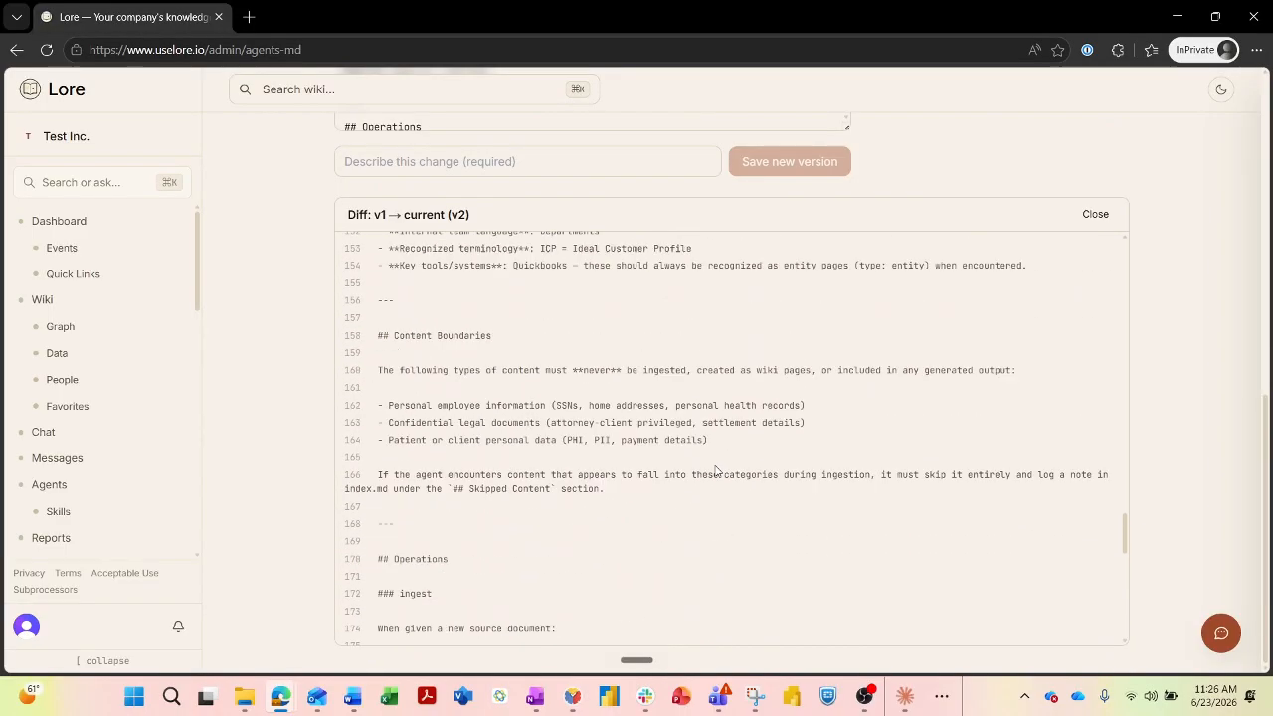
pyautogui.scroll(15, 717, 469)
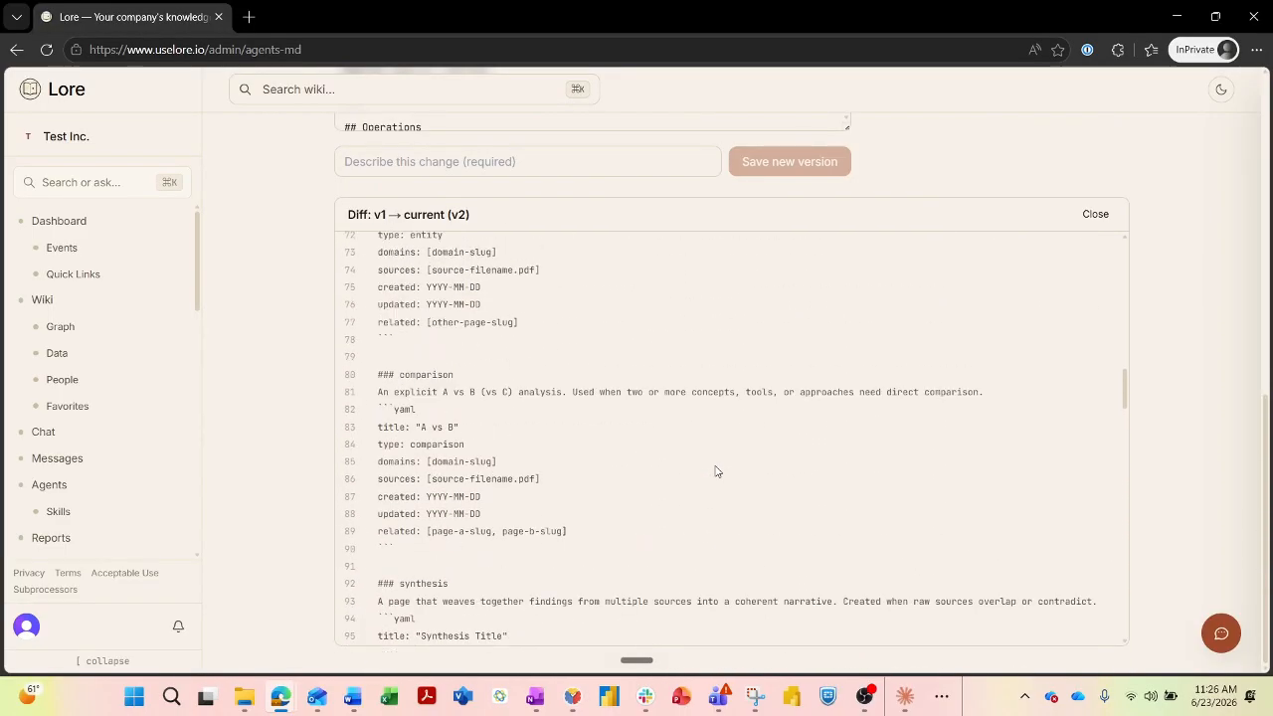
pyautogui.scroll(1, 716, 468)
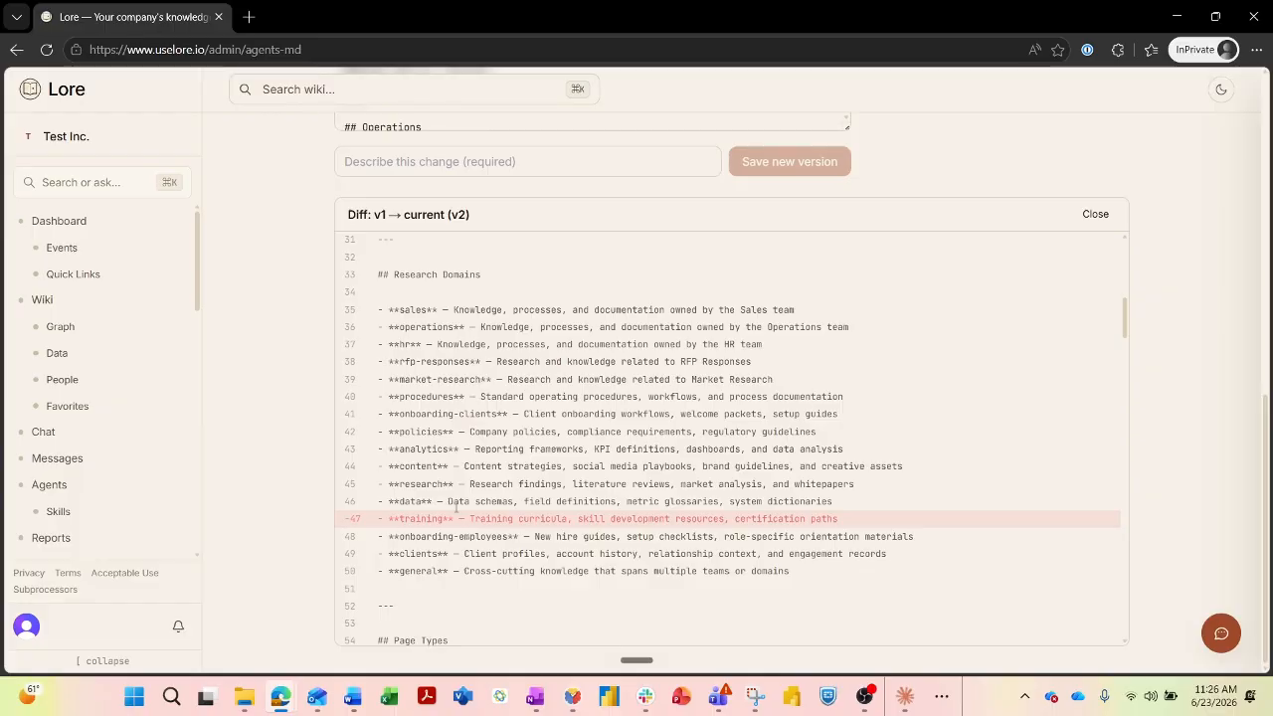
pyautogui.scroll(5, 751, 487)
pyautogui.scroll(2, 751, 487)
pyautogui.scroll(8, 284, 401)
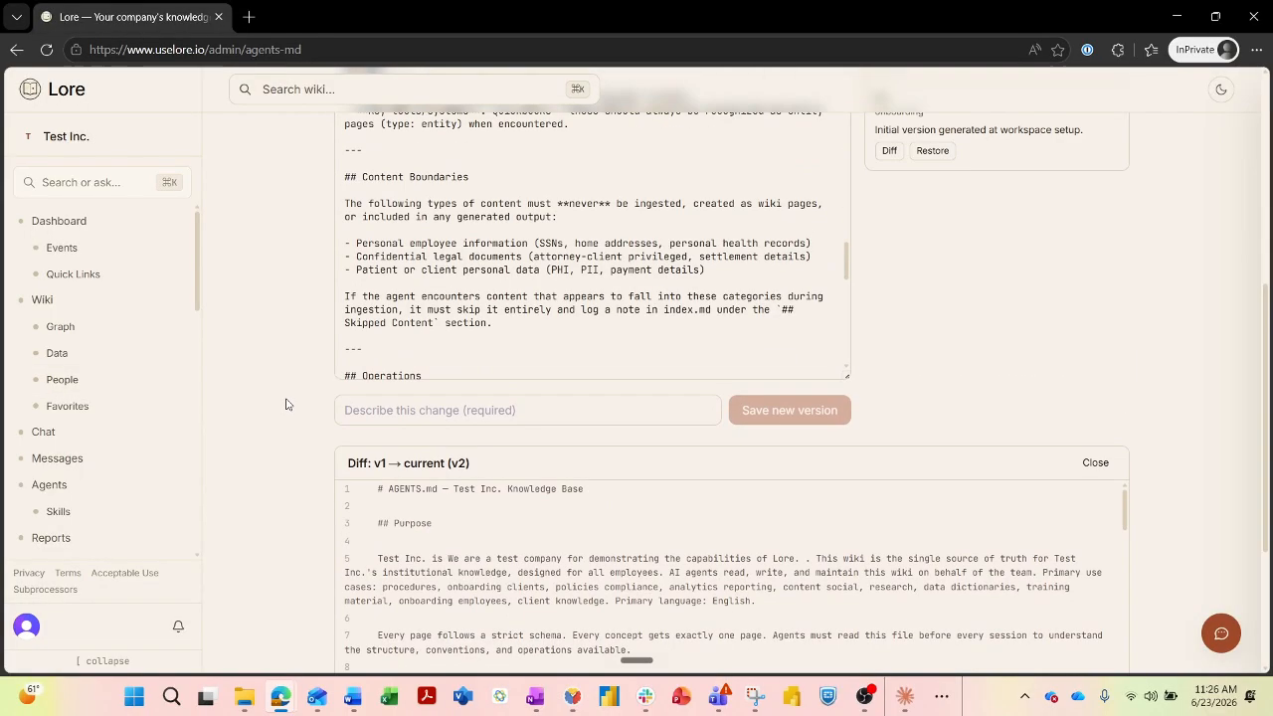
# Restore v1 and confirm, creating current version v3 'Restored from v1'.
pyautogui.click(932, 482)
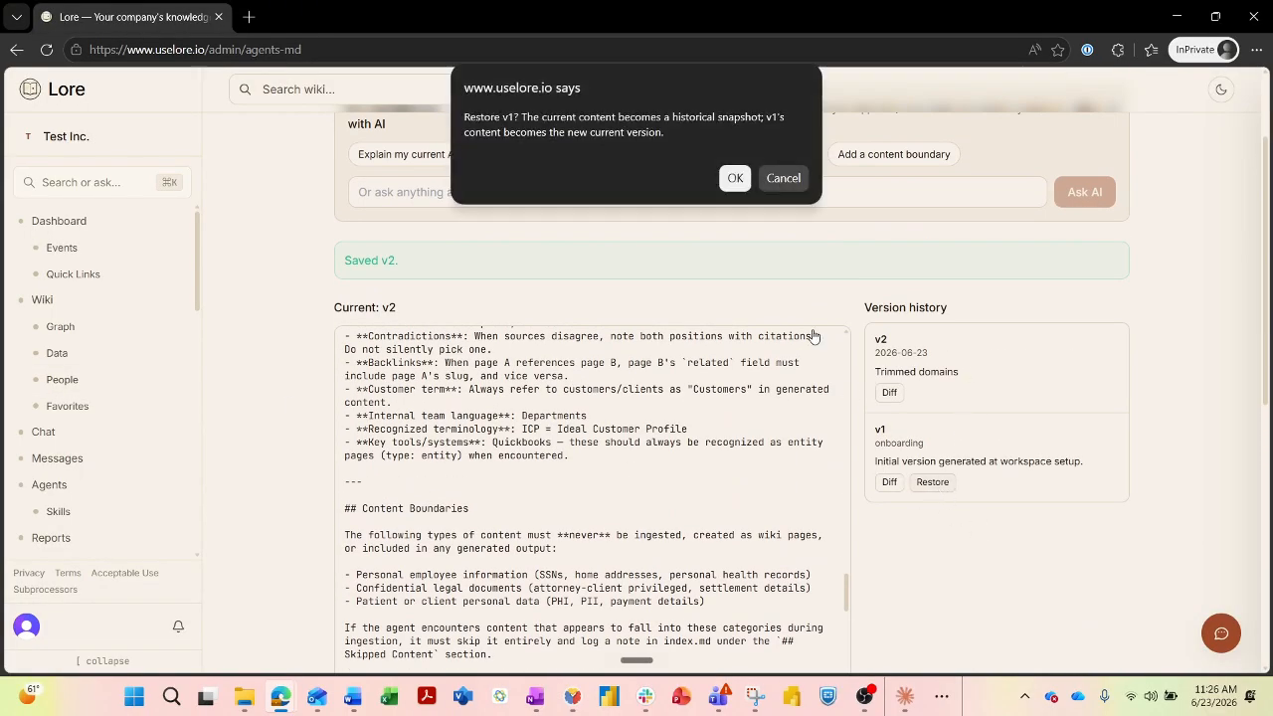
pyautogui.click(734, 179)
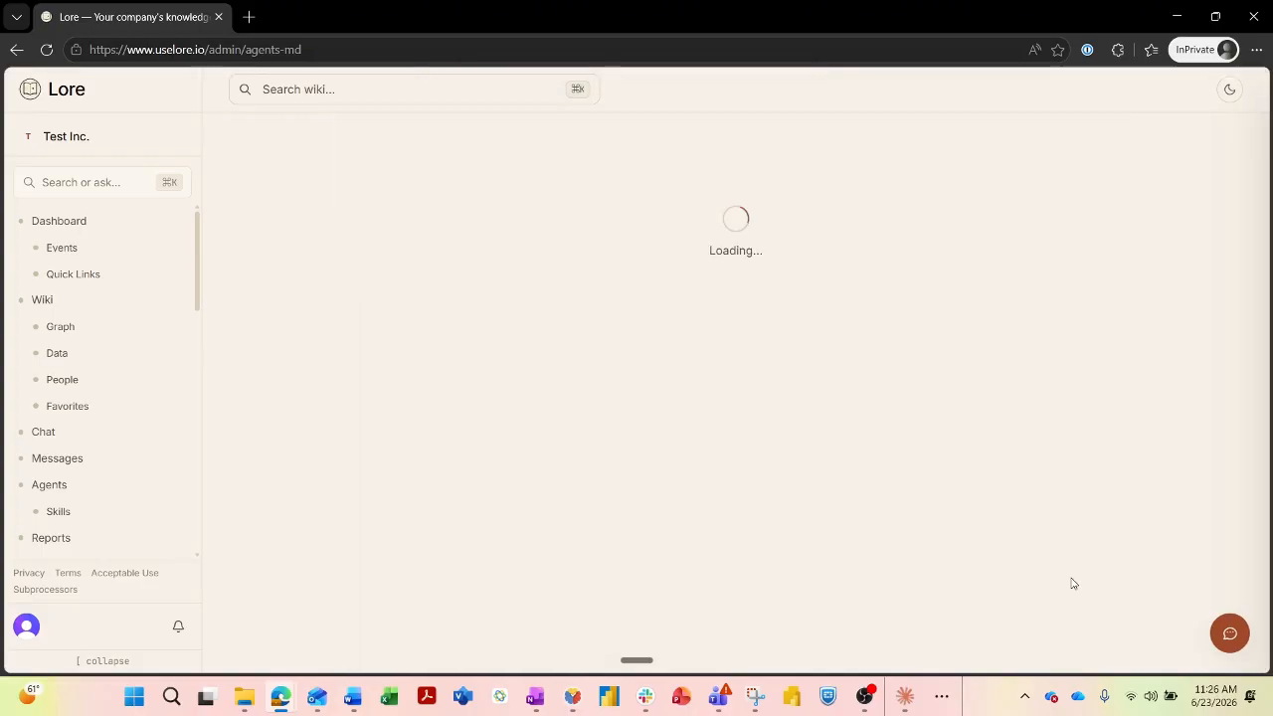
pyautogui.scroll(-3, 952, 472)
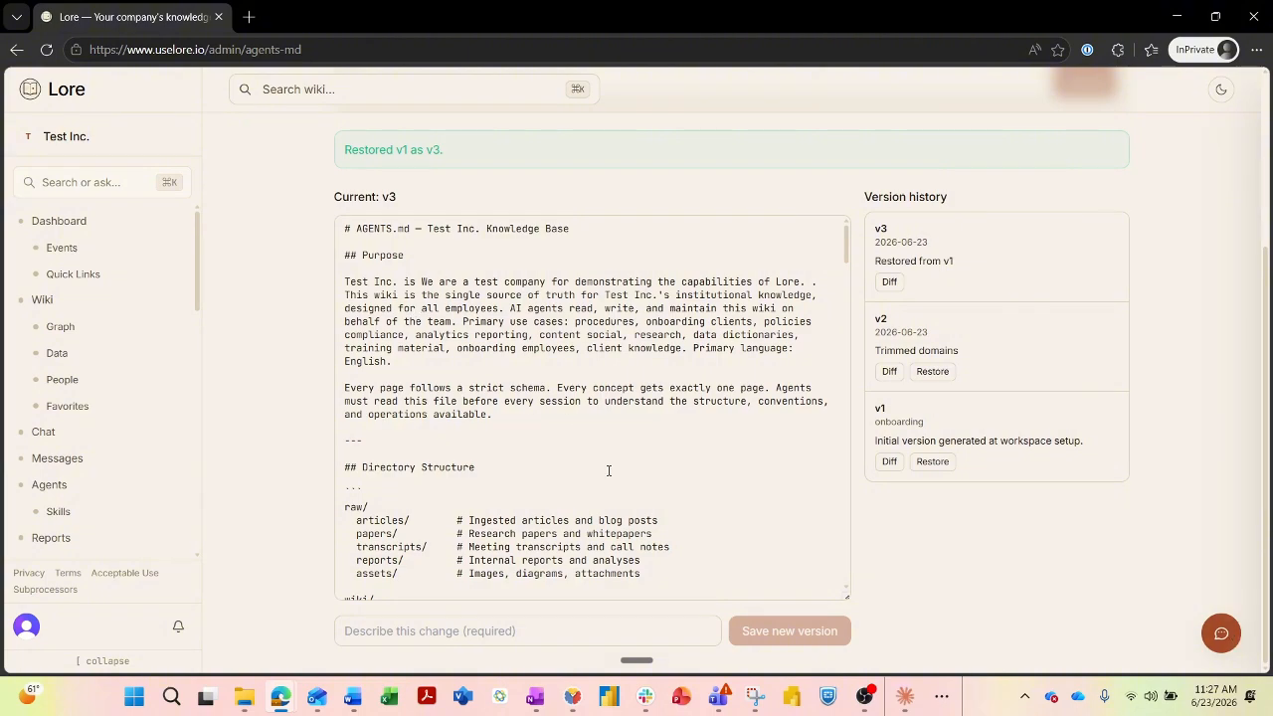
pyautogui.click(1220, 632)
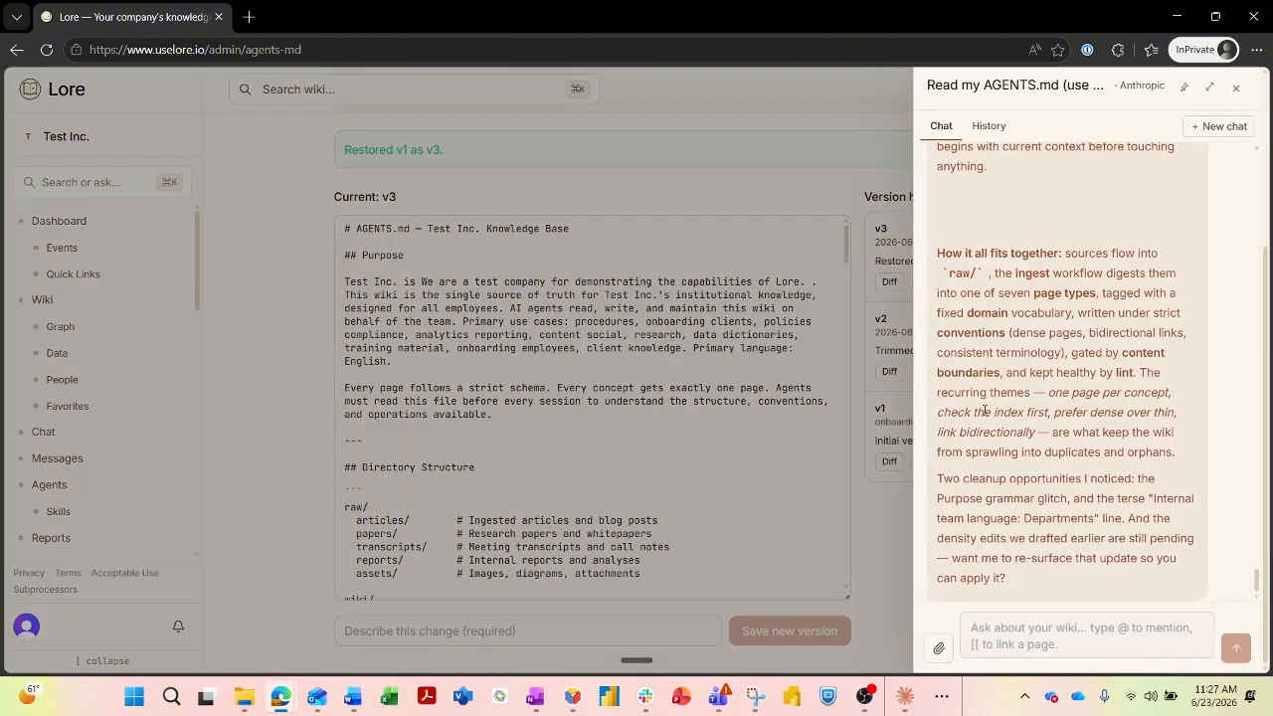
pyautogui.click(1014, 647)
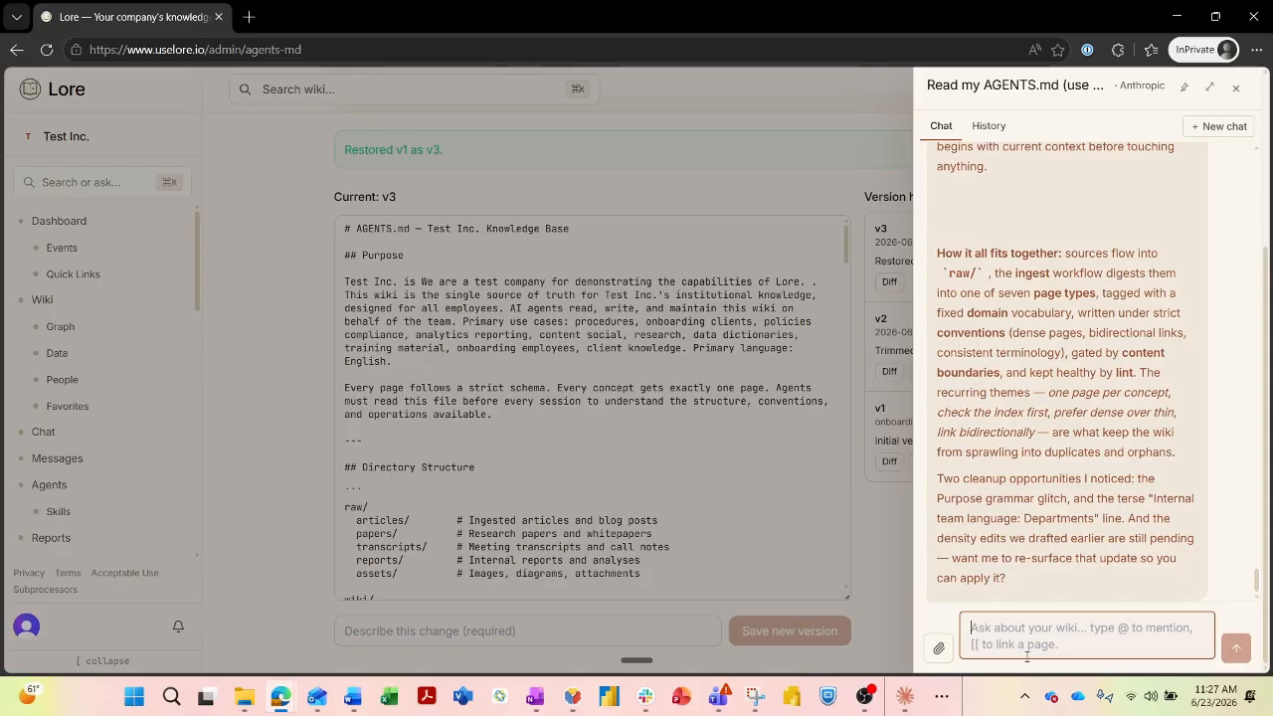
pyautogui.scroll(3, 1101, 348)
pyautogui.scroll(10, 1100, 348)
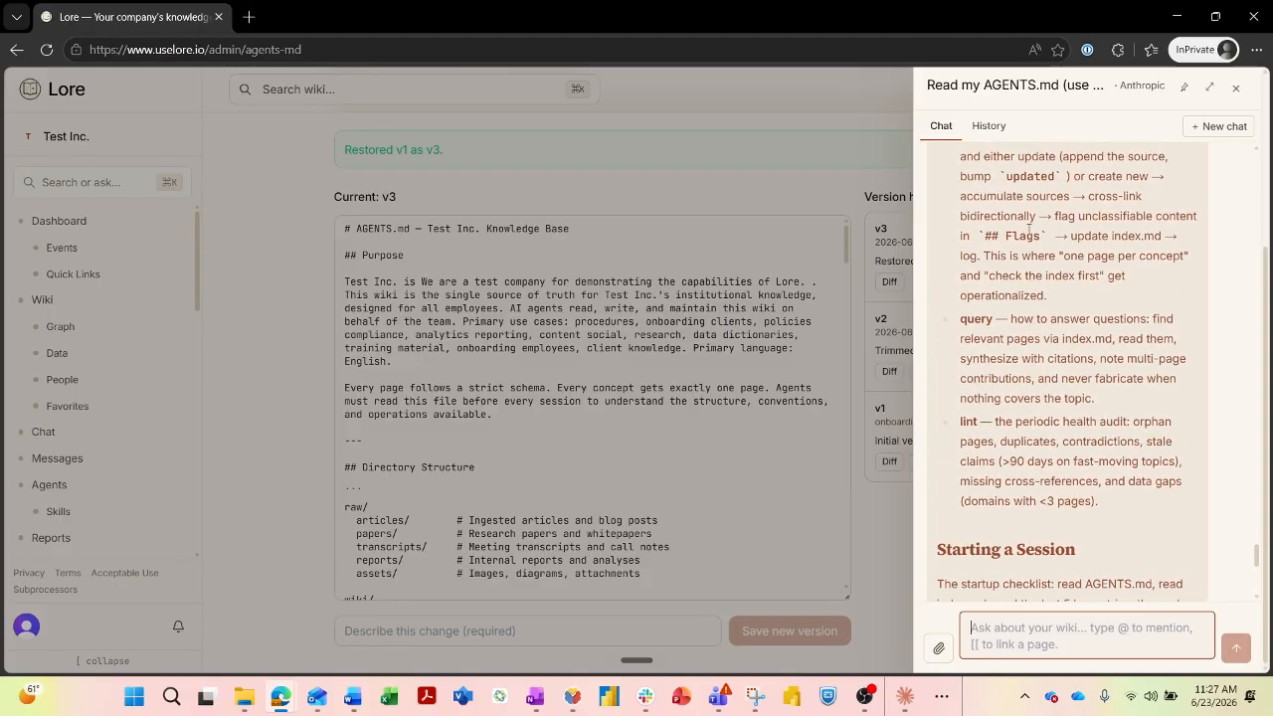
pyautogui.scroll(10, 1060, 318)
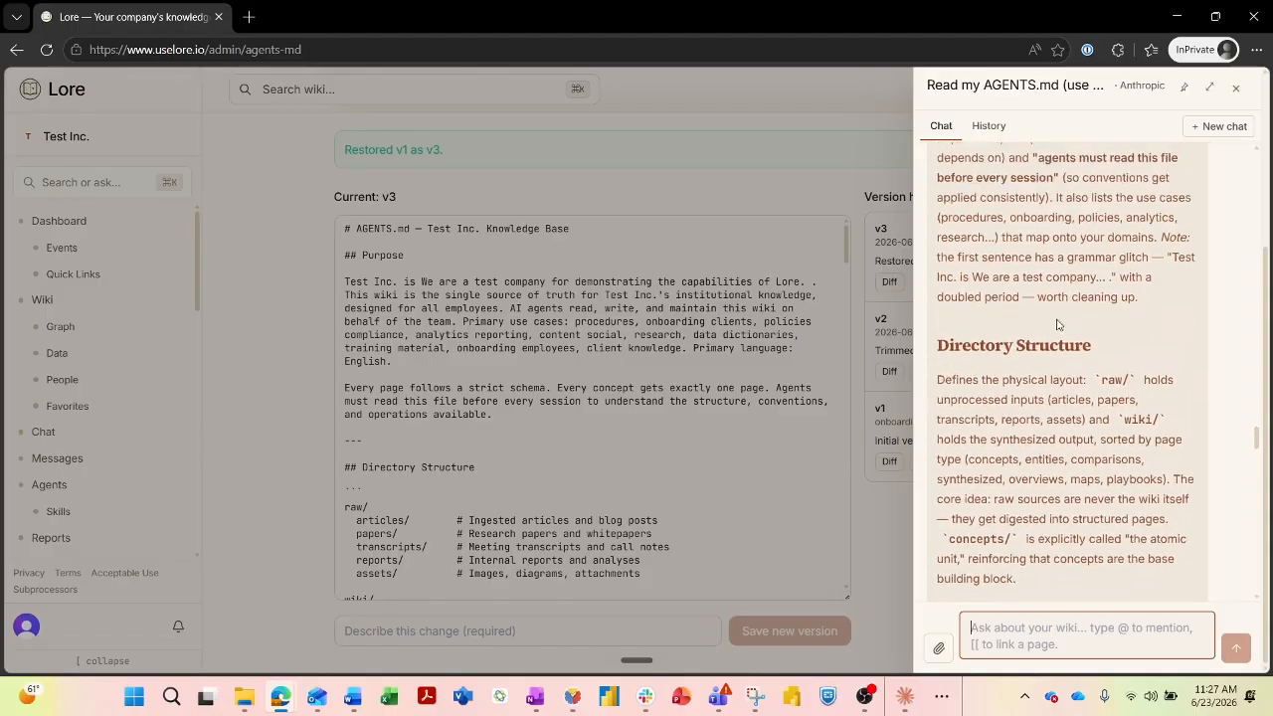
pyautogui.scroll(10, 1047, 325)
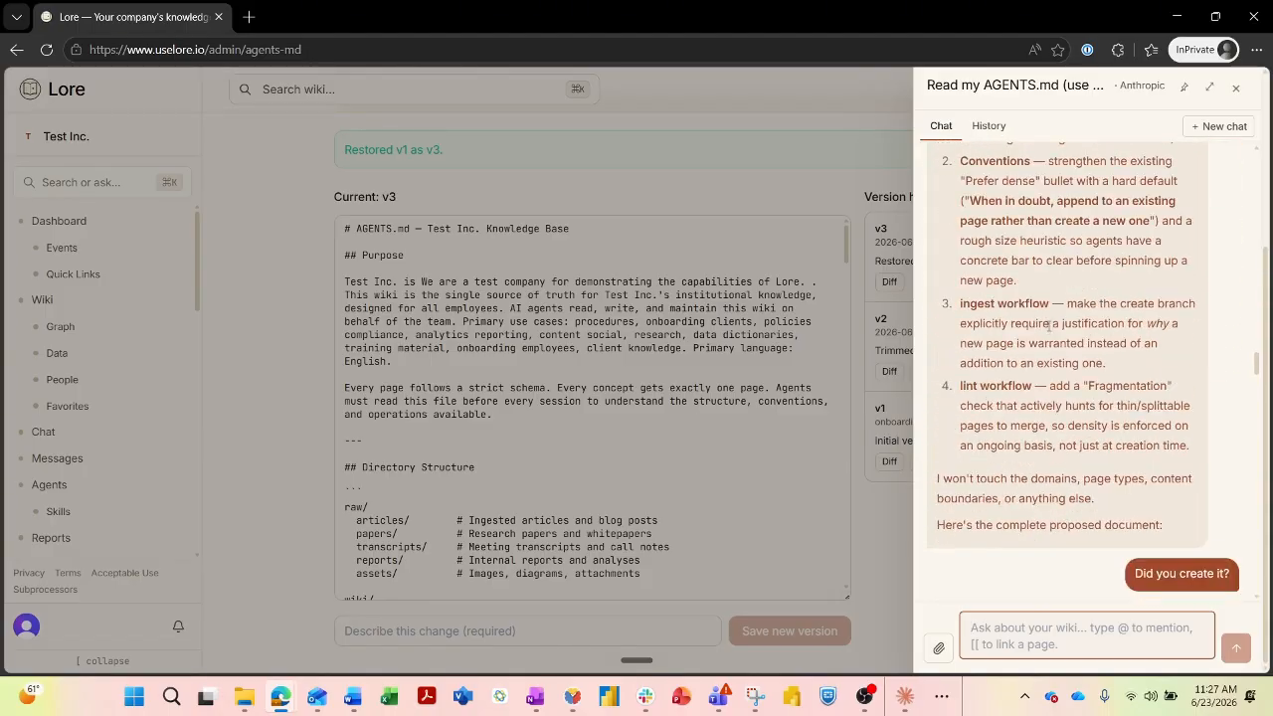
pyautogui.scroll(5, 1035, 370)
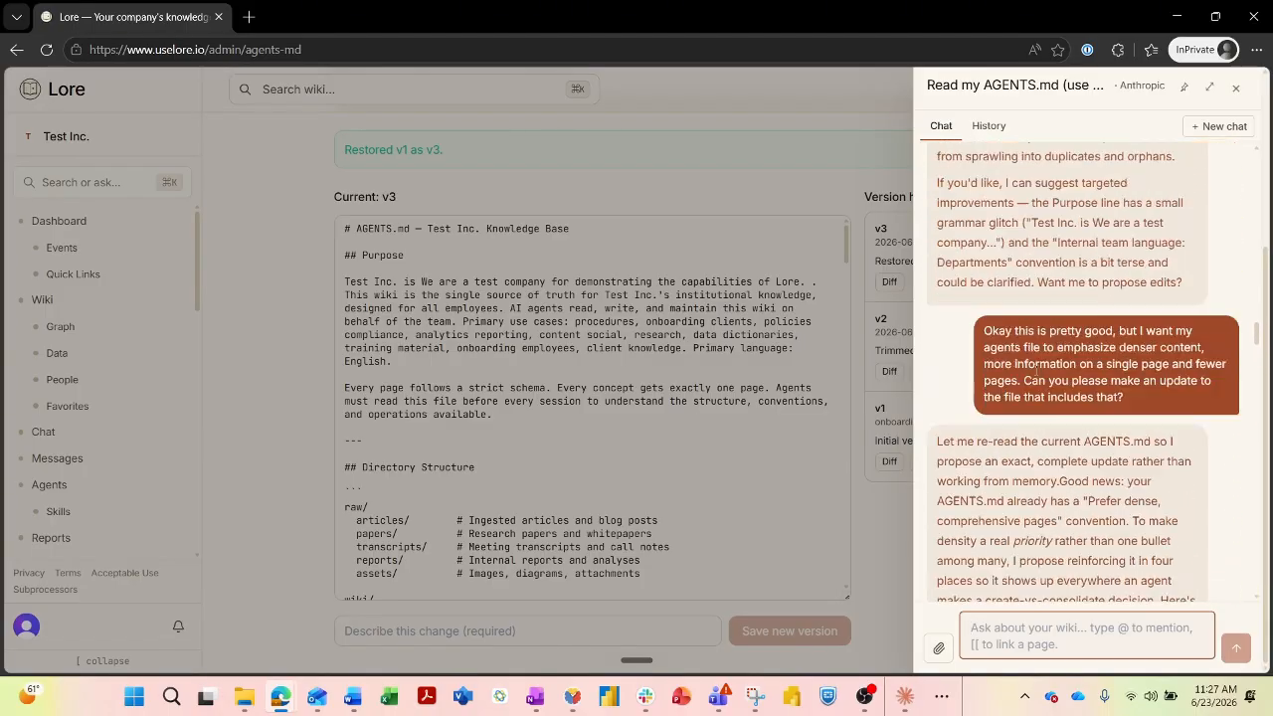
# Copy the earlier request for denser AGENTS.md content into the chat and resend it.
pyautogui.moveTo(1139, 468); pyautogui.dragTo(1024, 467)
pyautogui.tripleClick(1140, 487)
pyautogui.hotkey('ctrl', 'c')
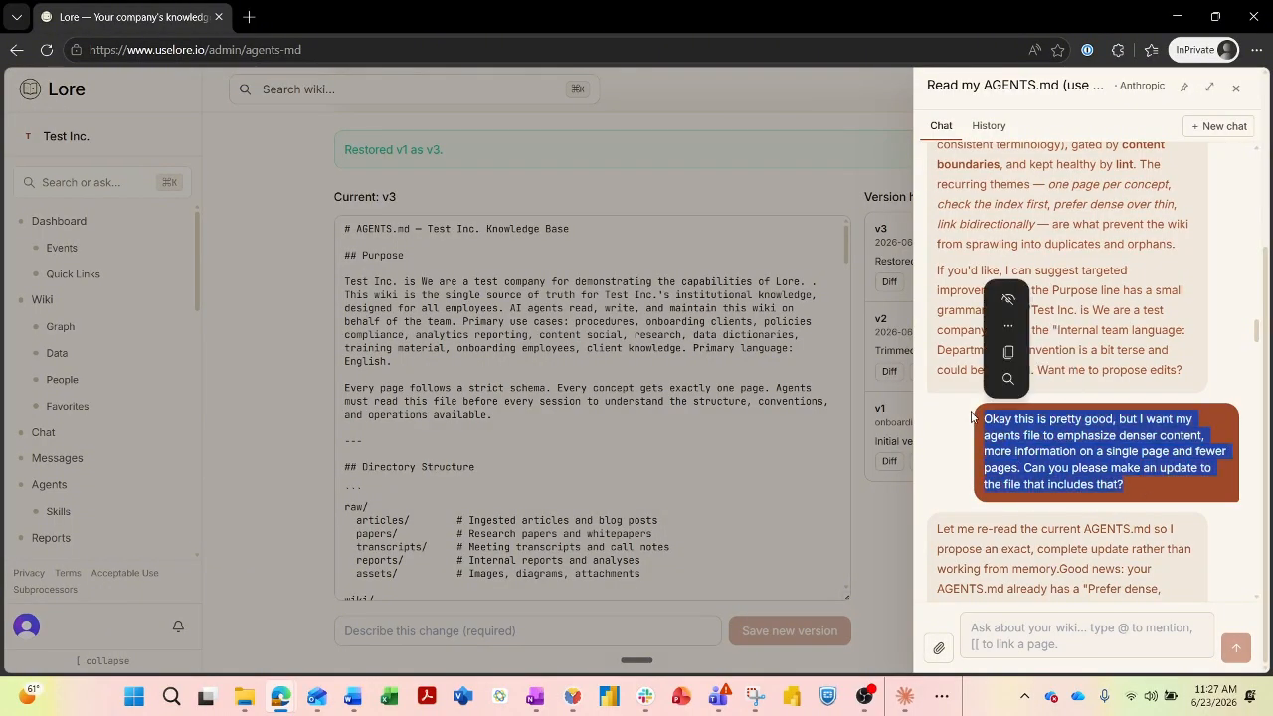
pyautogui.click(1072, 627)
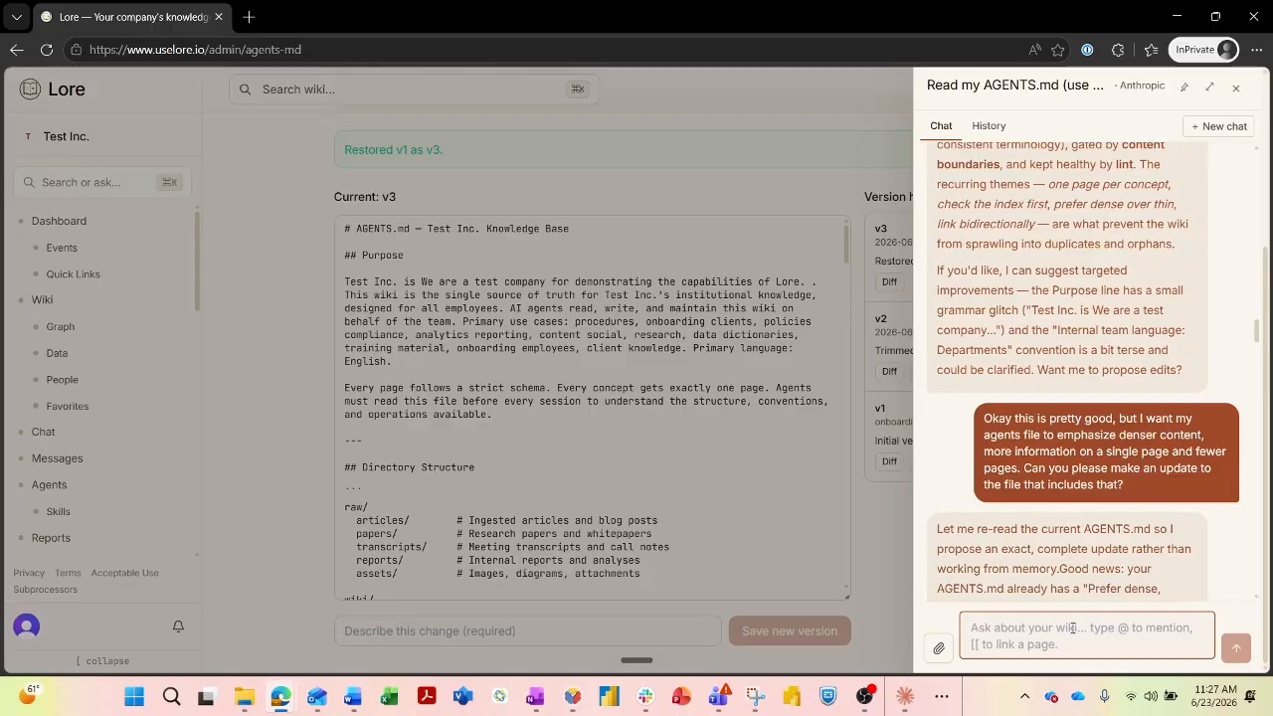
pyautogui.hotkey('ctrl', 'v')
pyautogui.scroll(-15, 1056, 413)
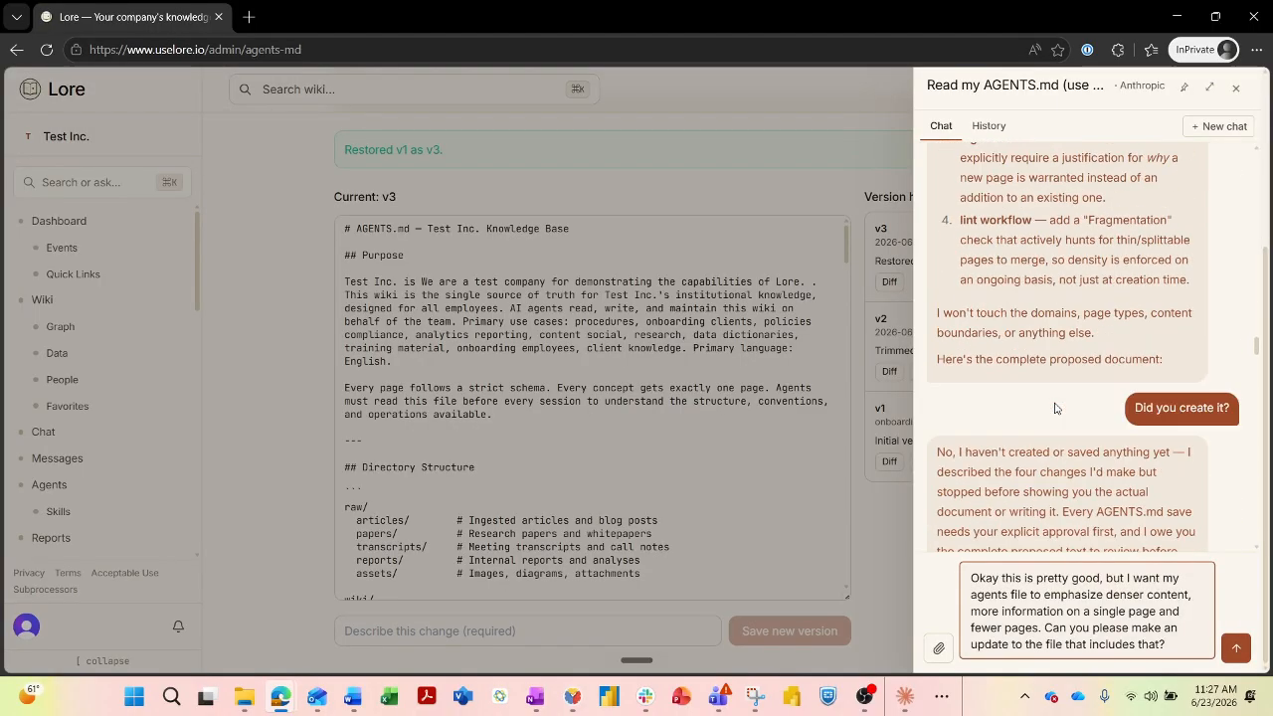
pyautogui.scroll(-10, 1055, 414)
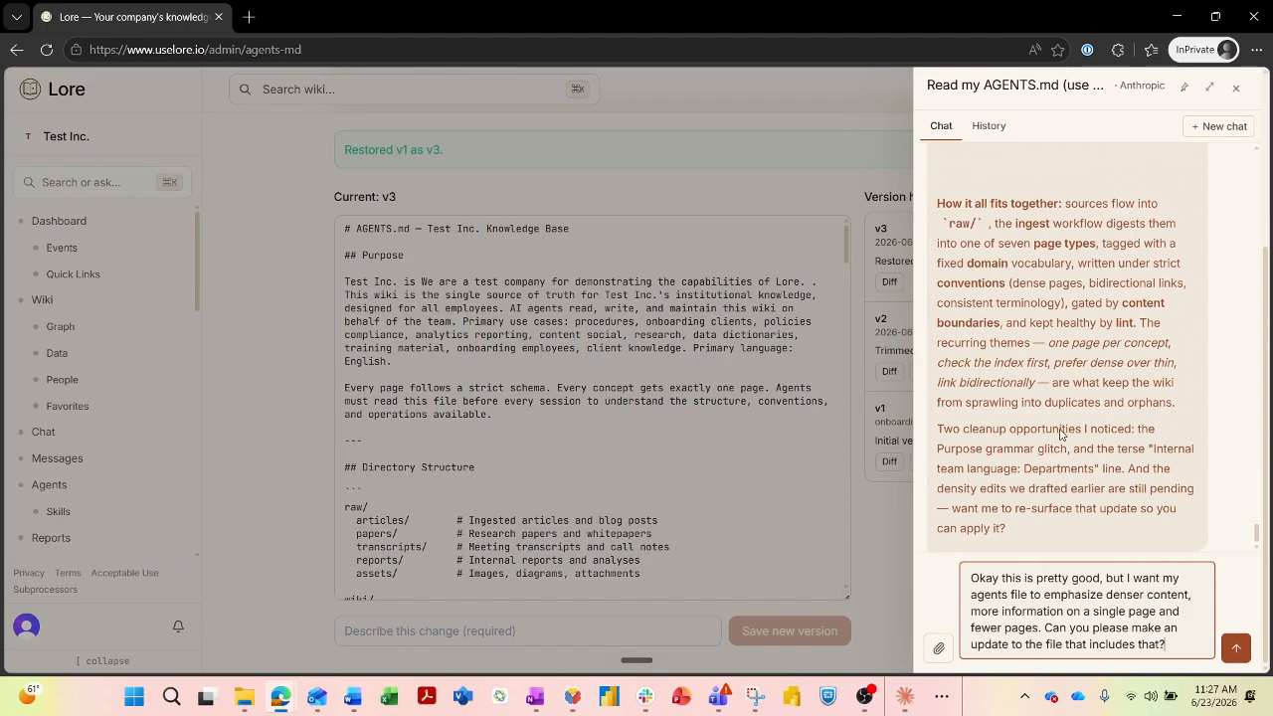
pyautogui.press('Return')
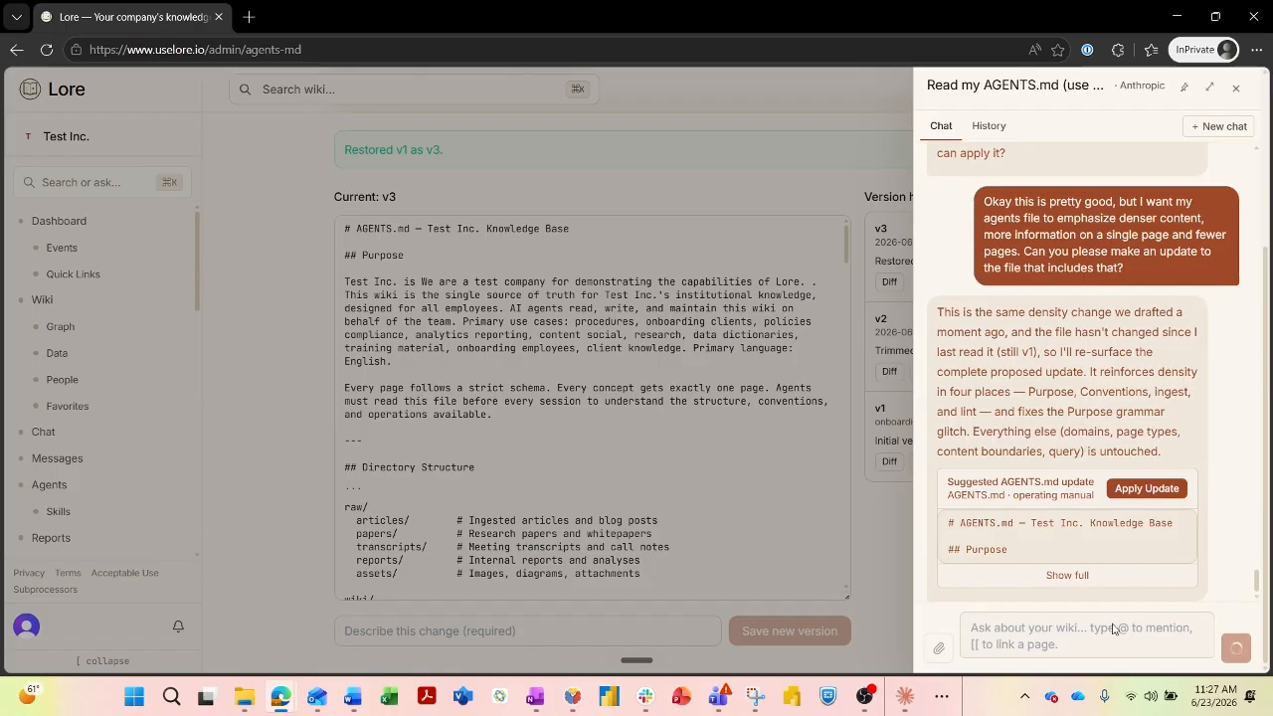
# Expand the suggested AGENTS.md update with Show full and read it down to Starting a Session.
pyautogui.click(1067, 575)
pyautogui.scroll(-5, 1070, 457)
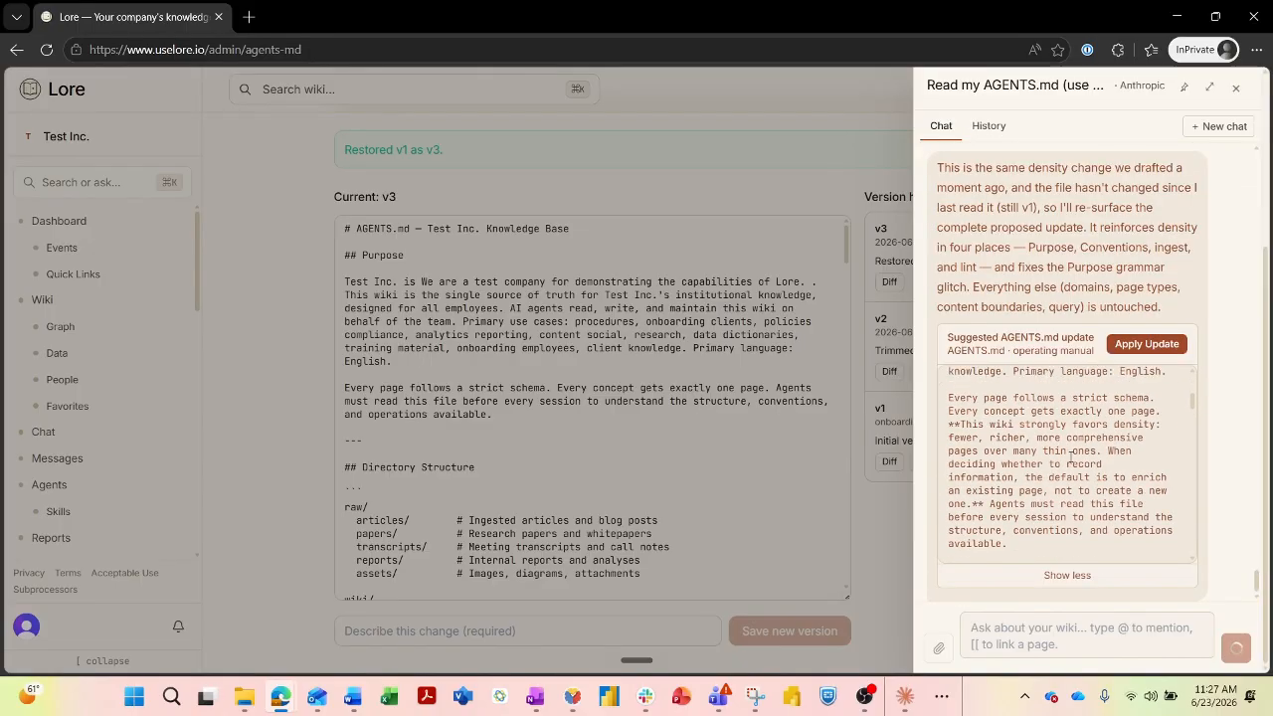
pyautogui.scroll(9, 1070, 459)
pyautogui.scroll(-8, 1069, 458)
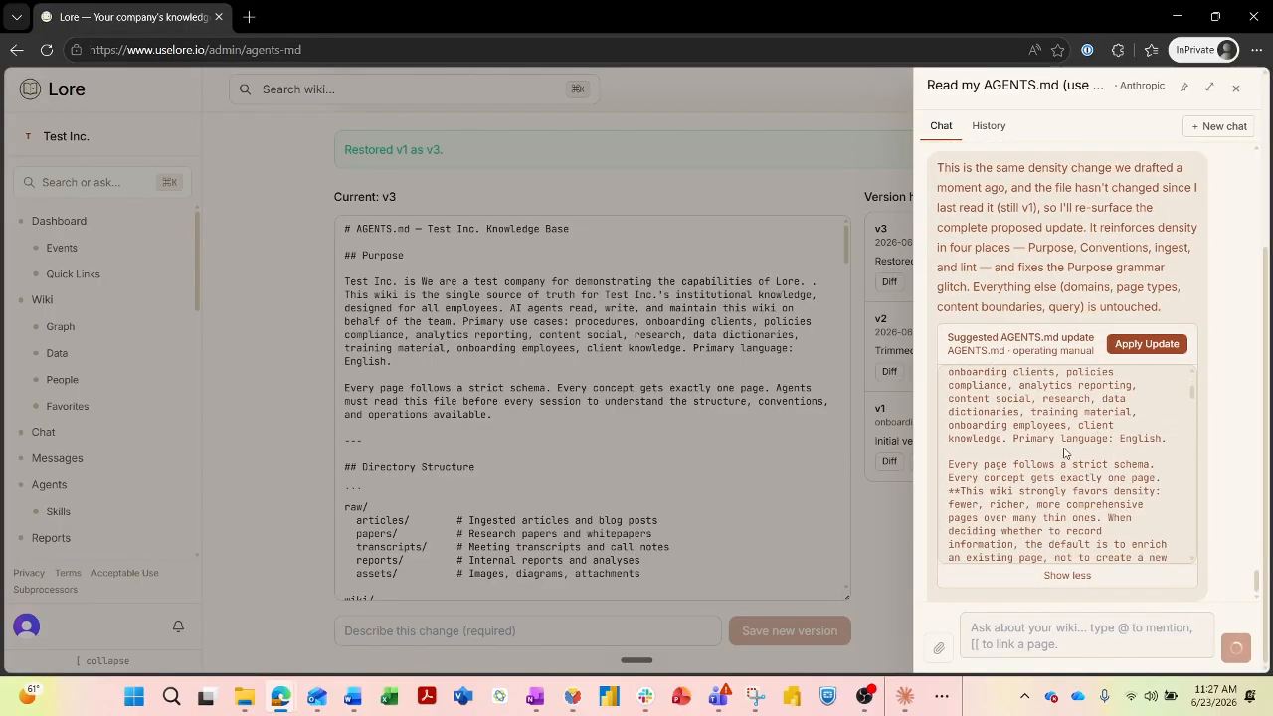
pyautogui.scroll(3, 1064, 453)
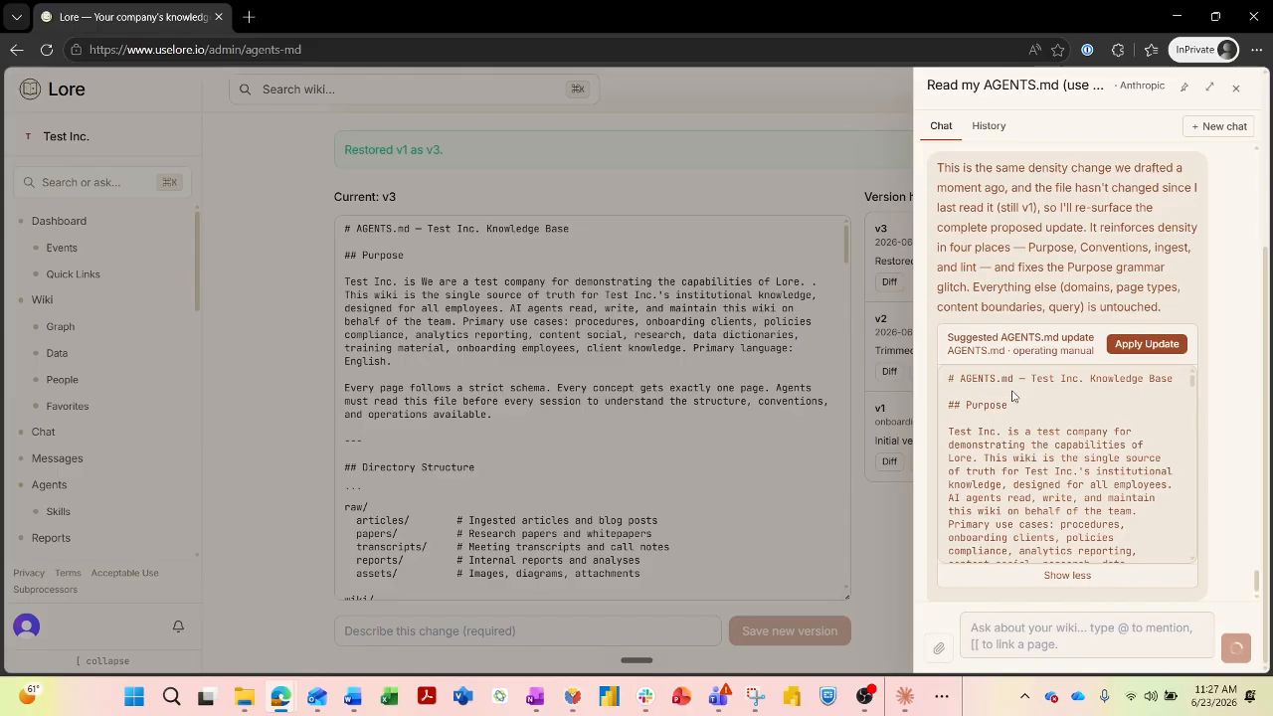
pyautogui.scroll(-8, 1062, 403)
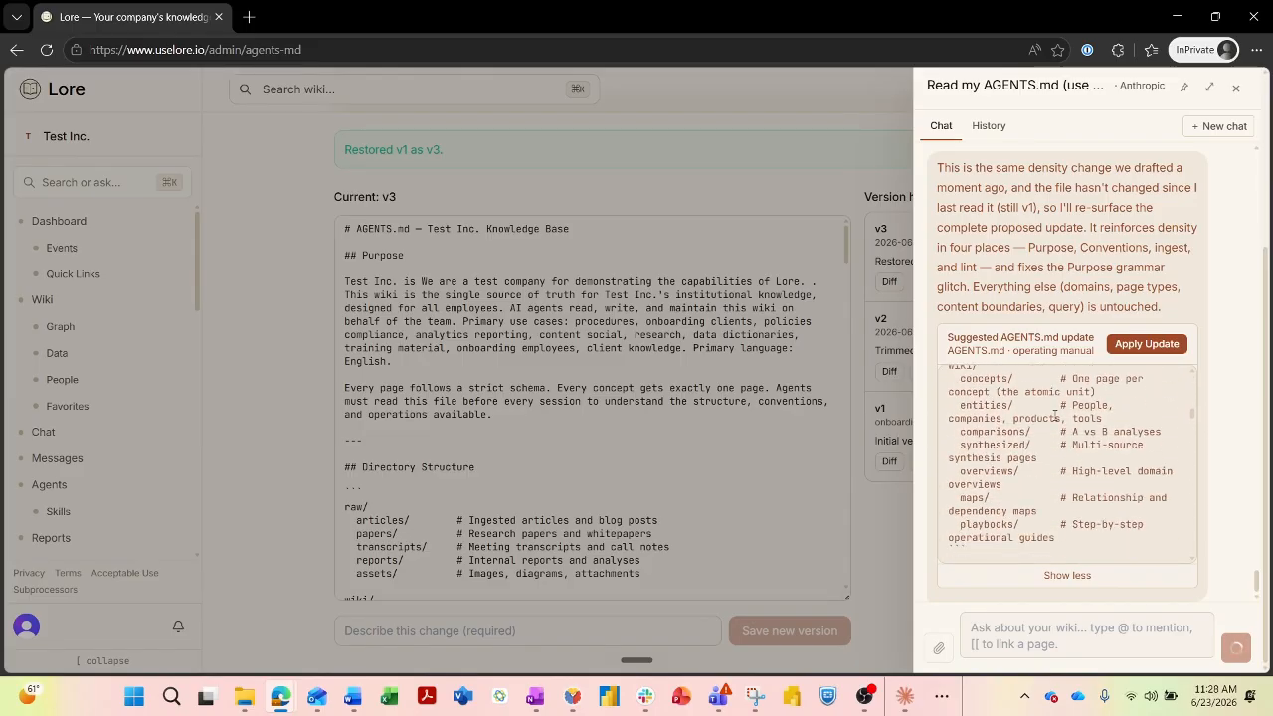
pyautogui.scroll(-3, 1055, 418)
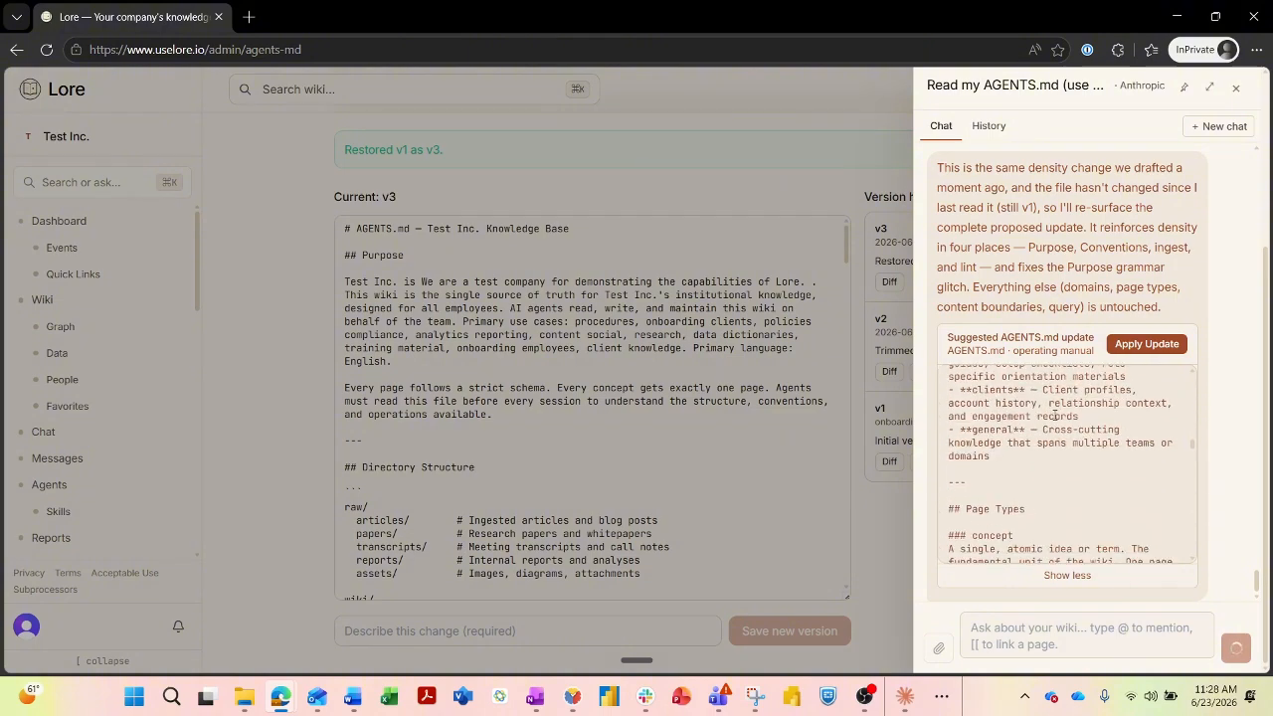
pyautogui.scroll(-3, 1055, 418)
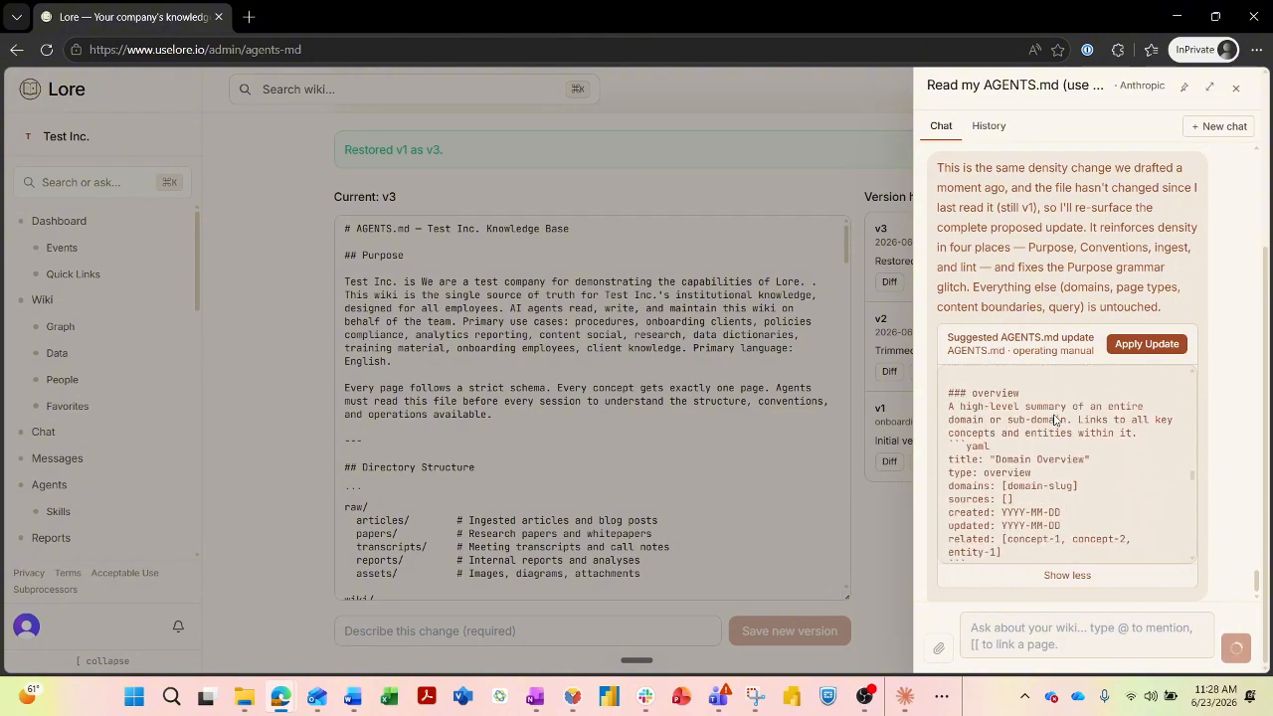
pyautogui.scroll(-3, 1055, 418)
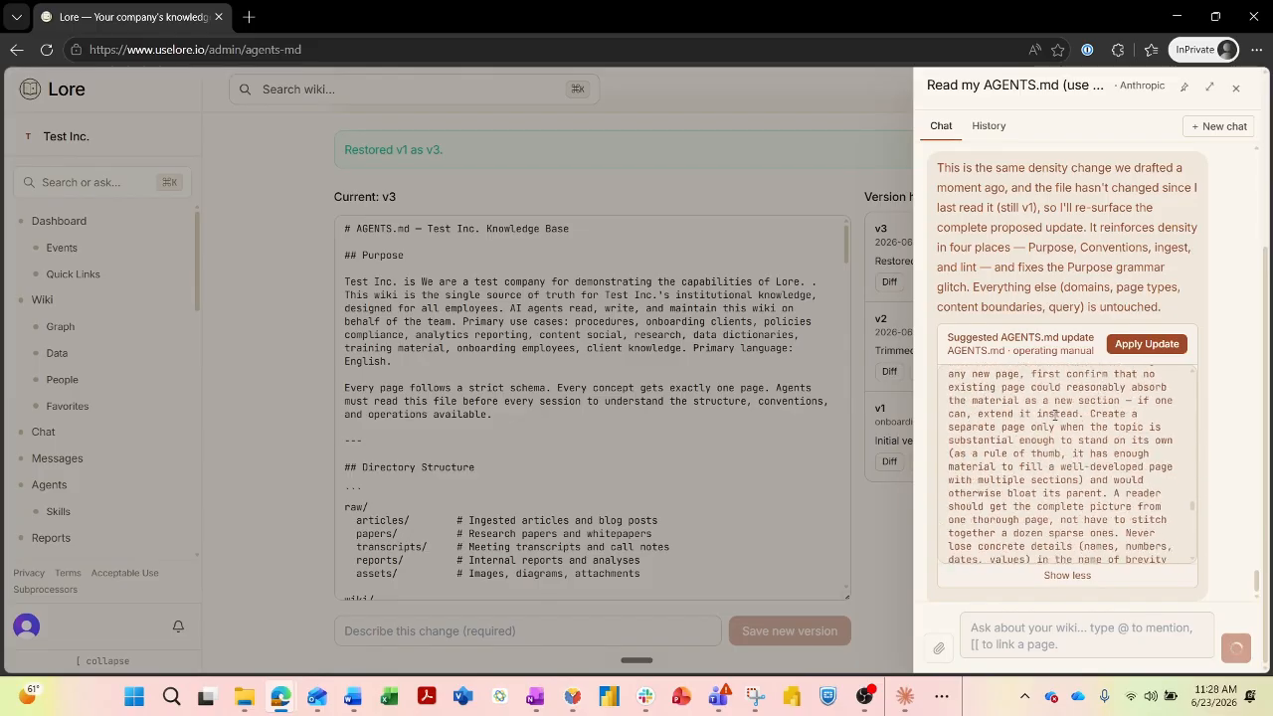
pyautogui.scroll(-10, 1055, 418)
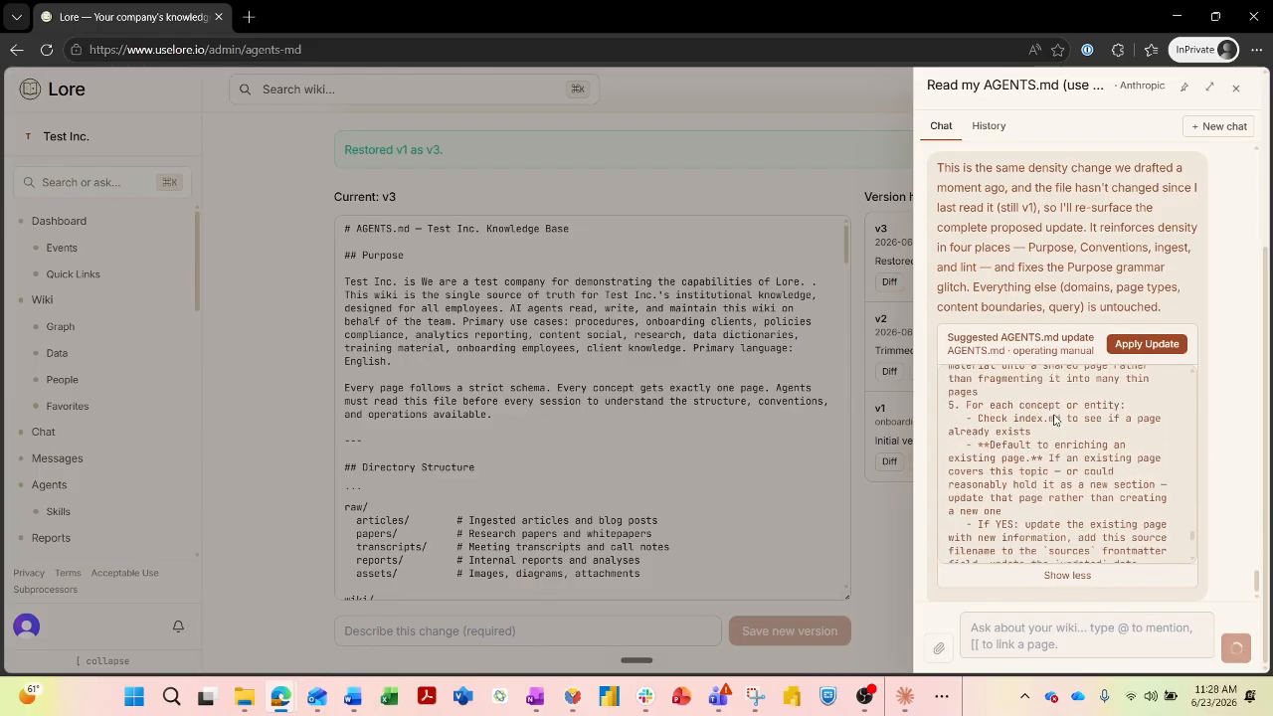
pyautogui.scroll(-6, 1055, 419)
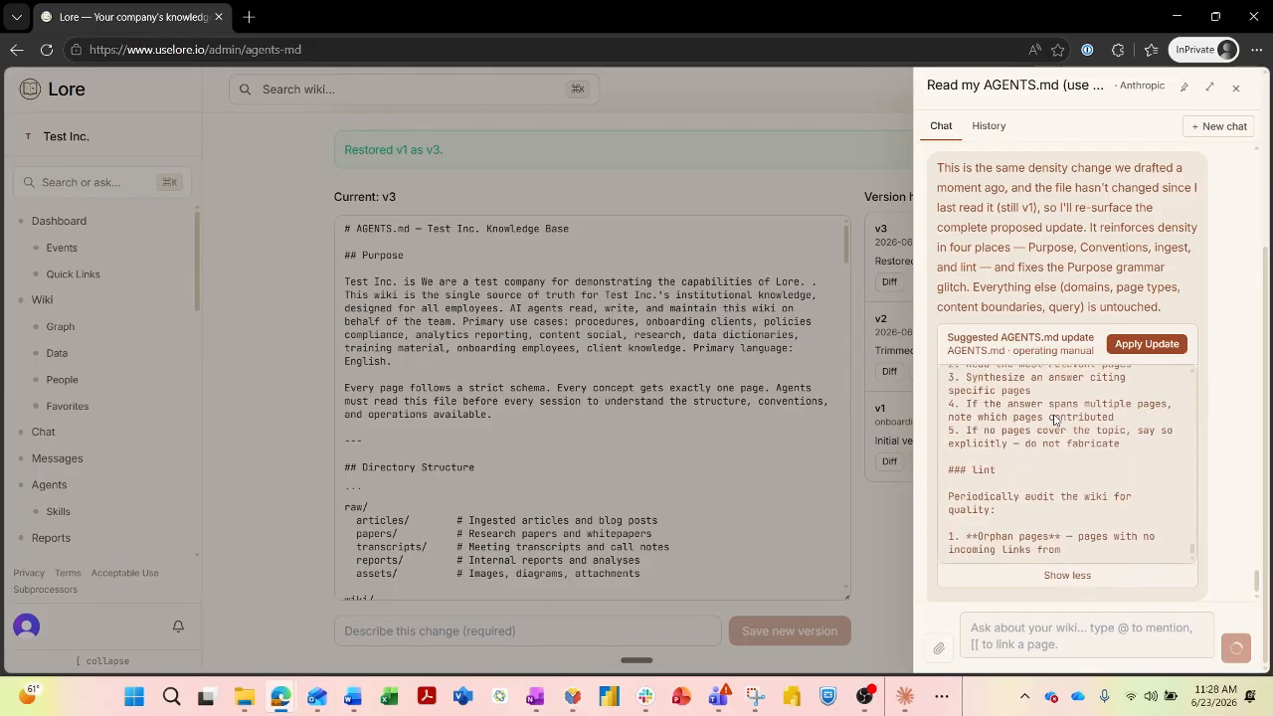
pyautogui.scroll(-8, 1055, 418)
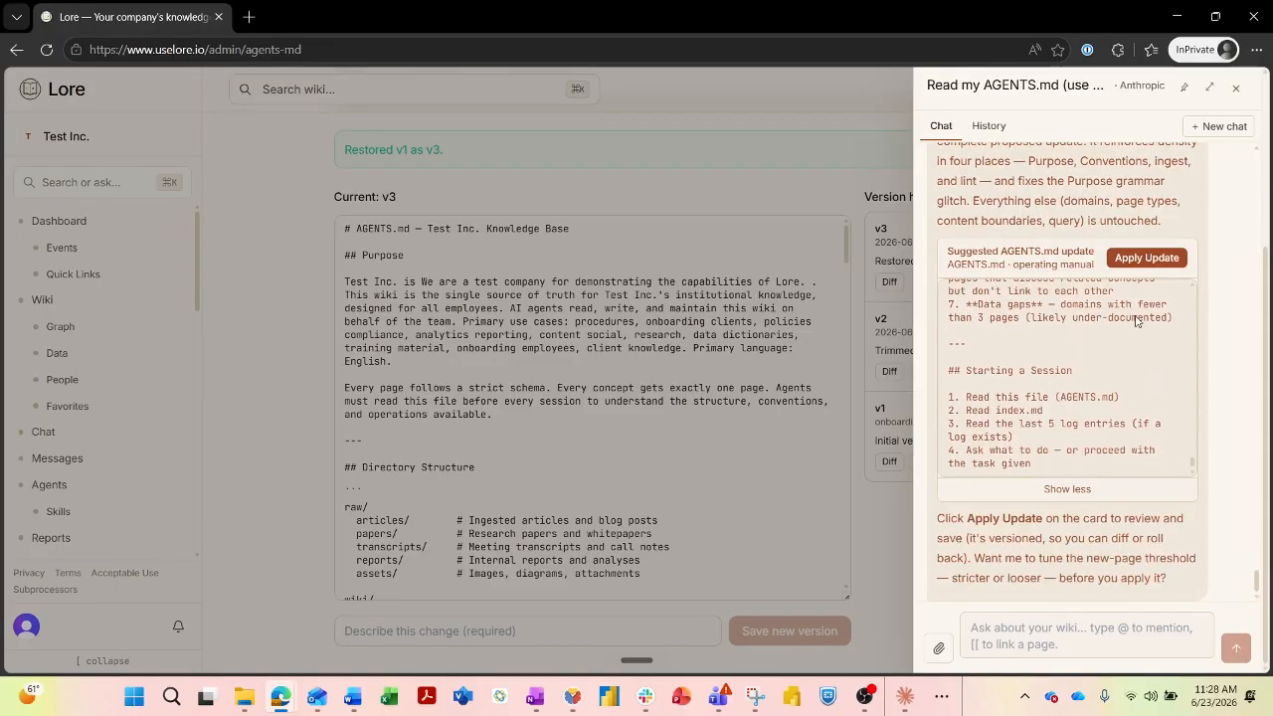
# Apply the suggested denser AGENTS.md update and save it as v4 described 'Made the wiki denser'.
pyautogui.click(1144, 261)
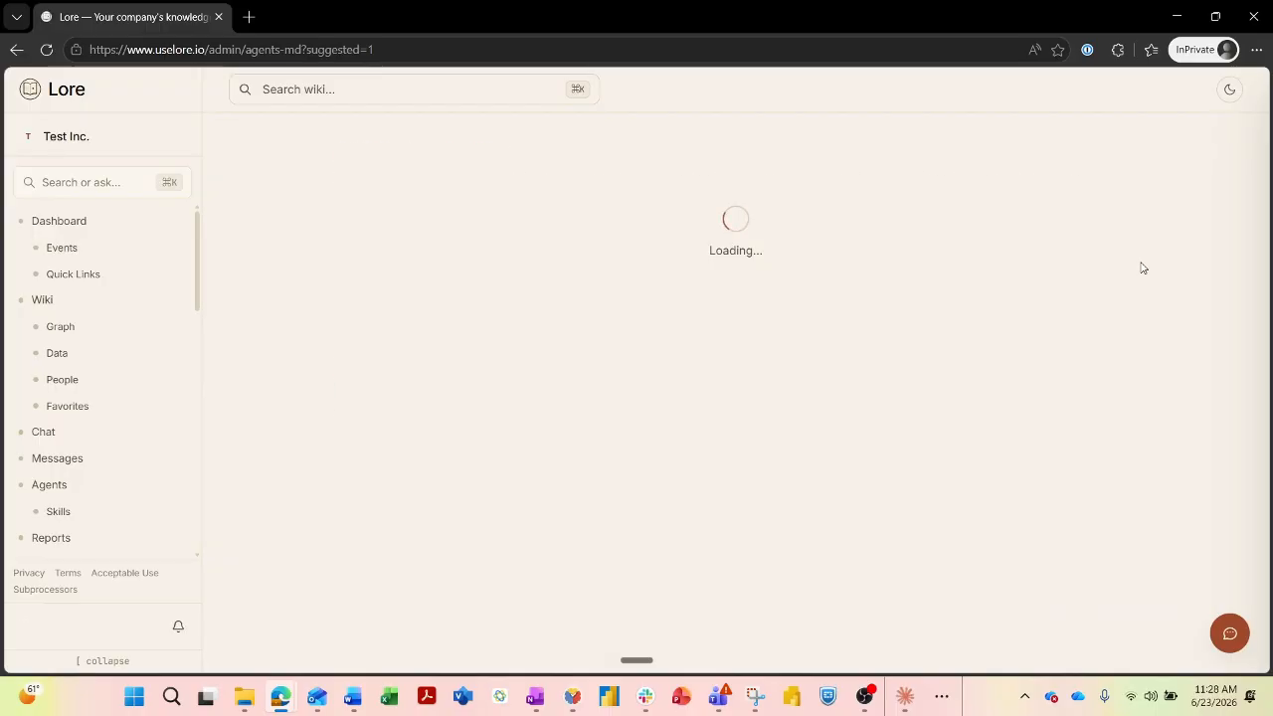
pyautogui.scroll(-3, 255, 347)
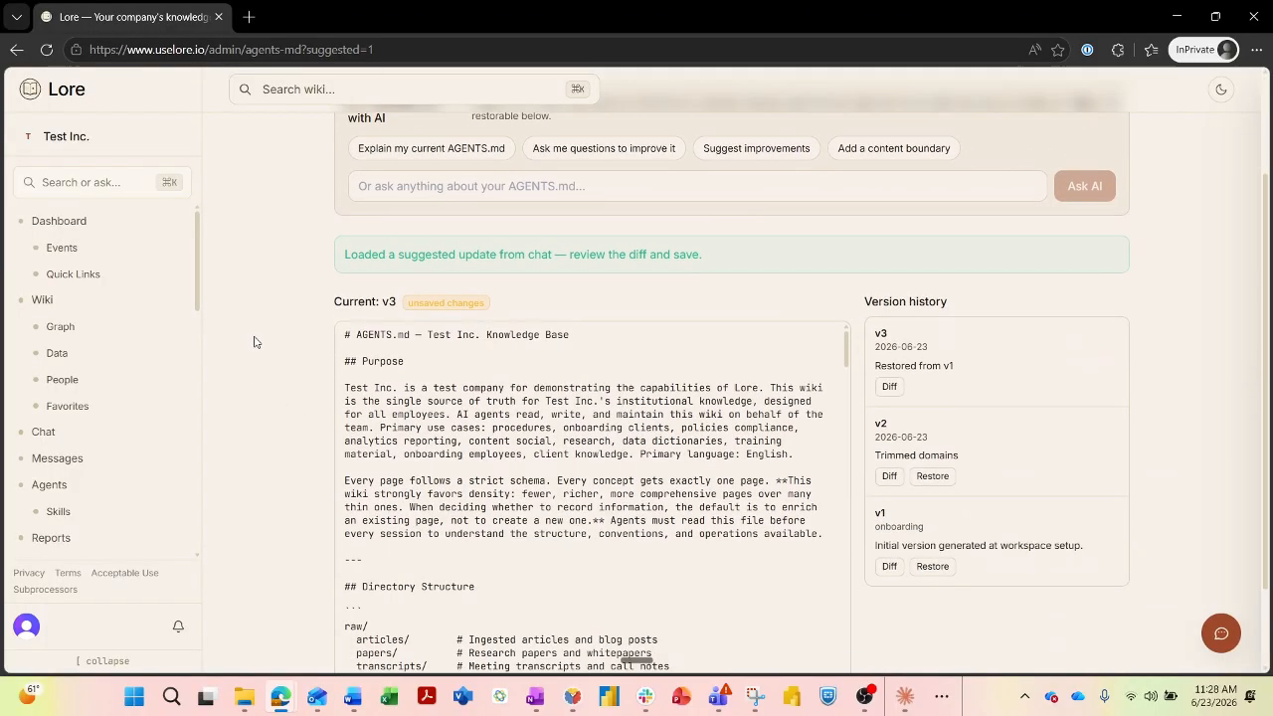
pyautogui.scroll(-3, 350, 398)
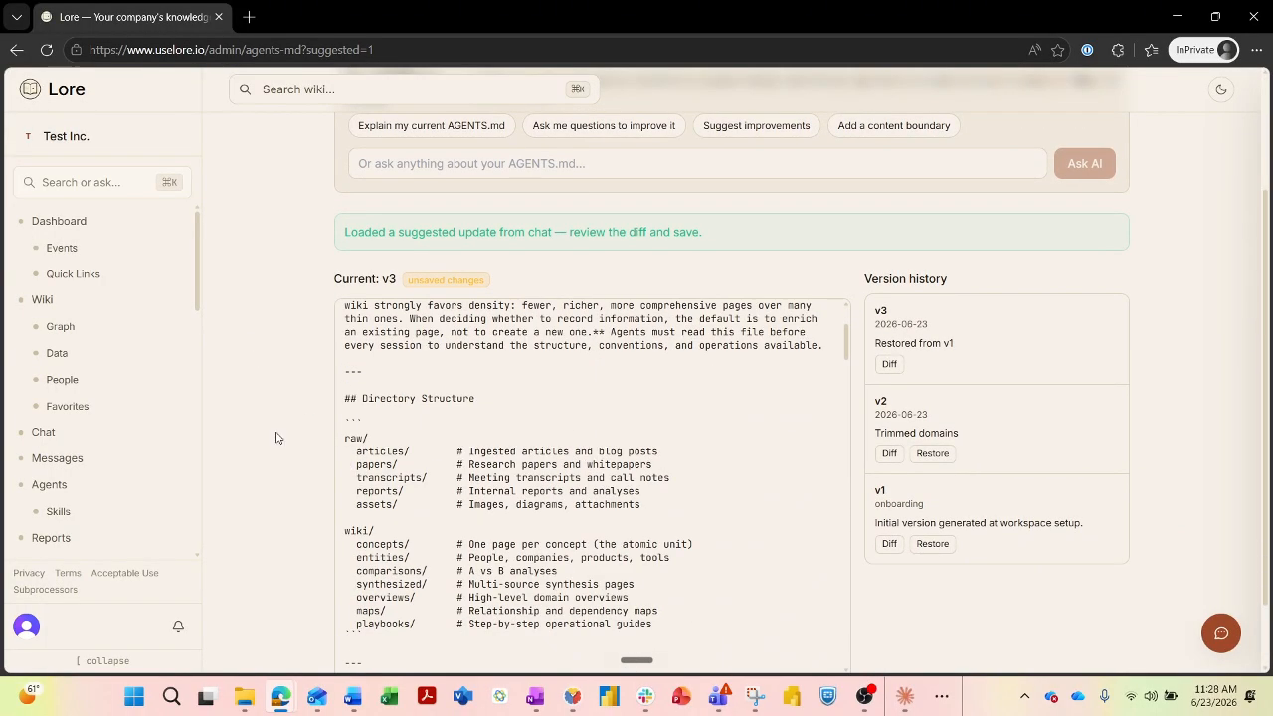
pyautogui.scroll(-2, 275, 435)
pyautogui.click(490, 641)
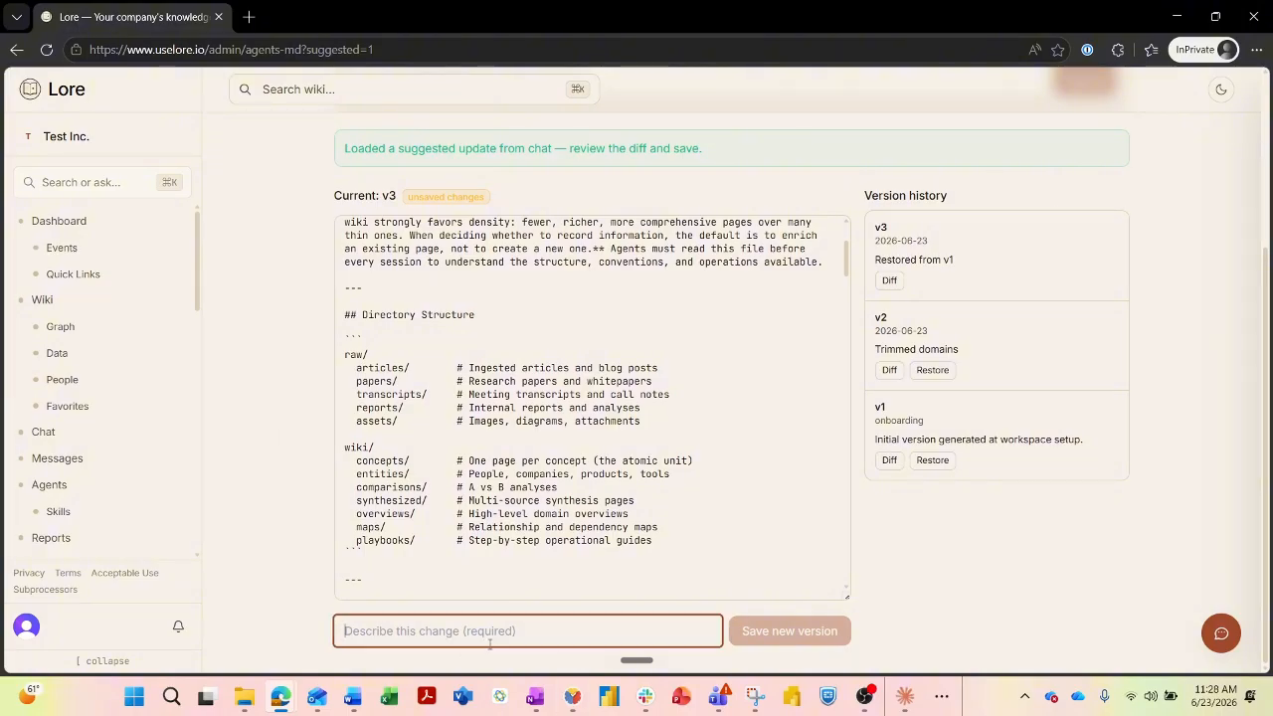
pyautogui.write('Made the wiki ')
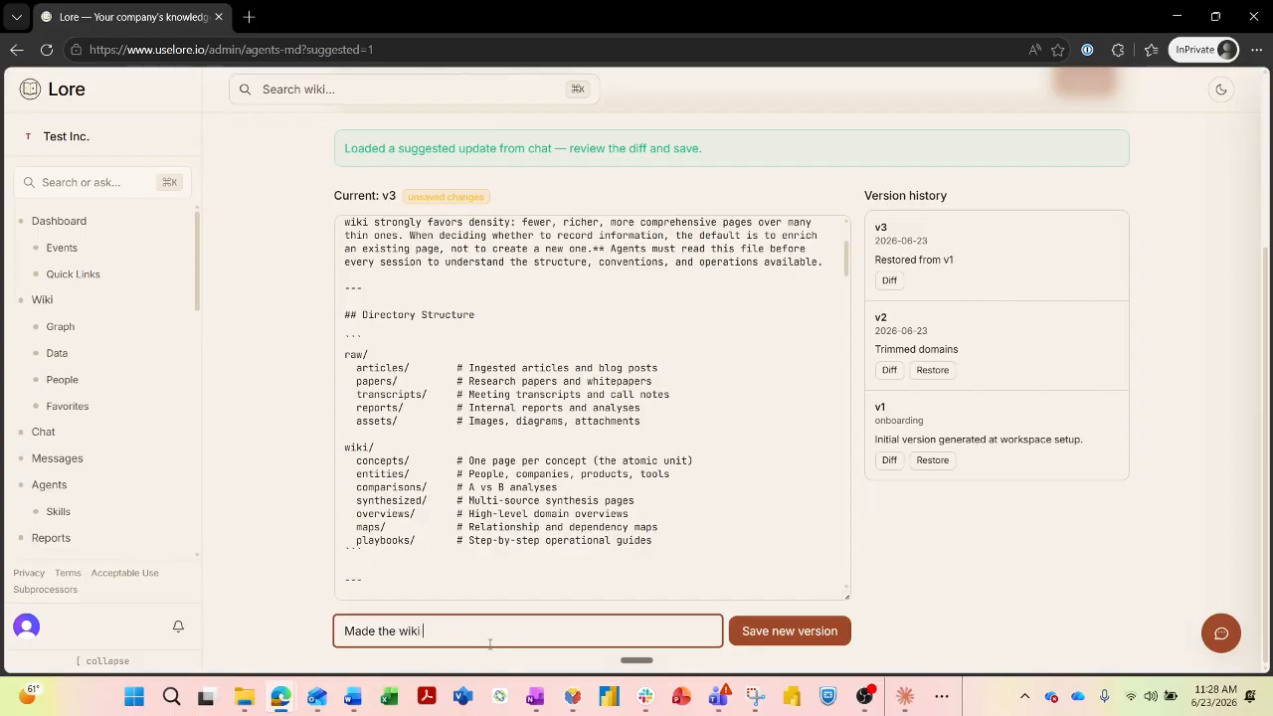
pyautogui.write('denser')
pyautogui.click(793, 630)
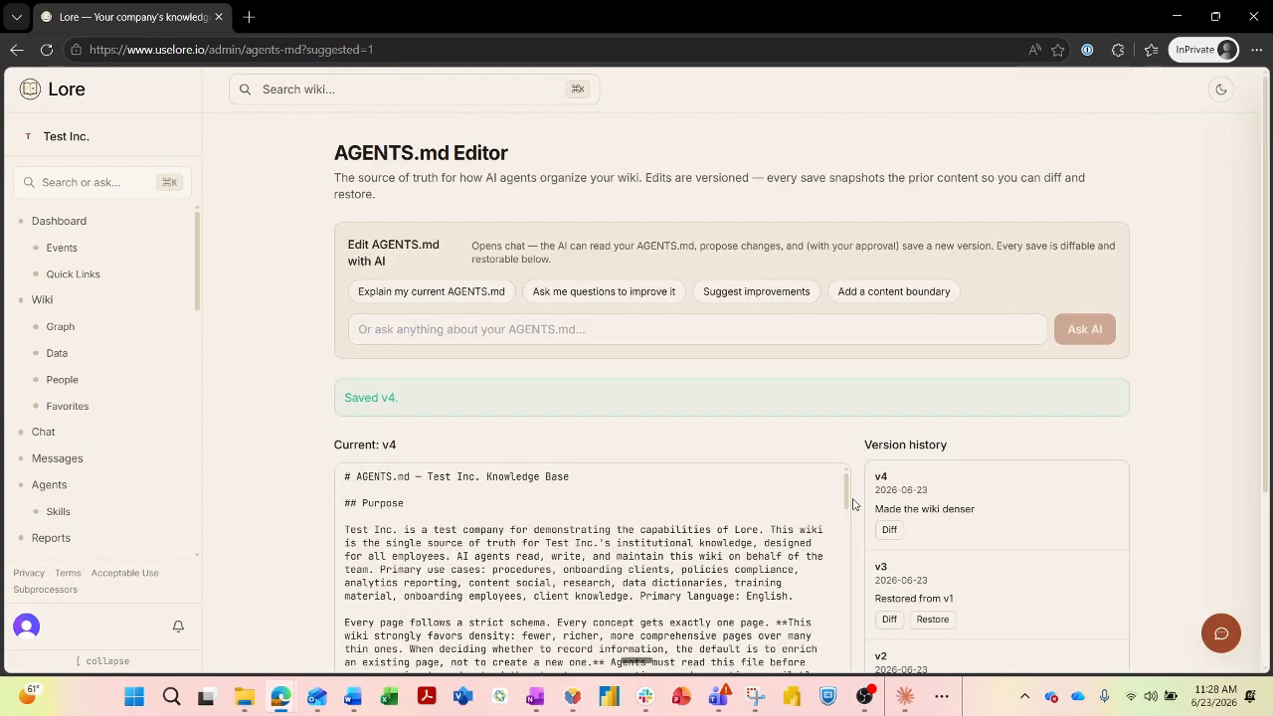
# Show the v3 → current (v4) diff with the rewritten Purpose sentence and added density guidance.
pyautogui.scroll(-2, 288, 428)
pyautogui.scroll(-1, 278, 426)
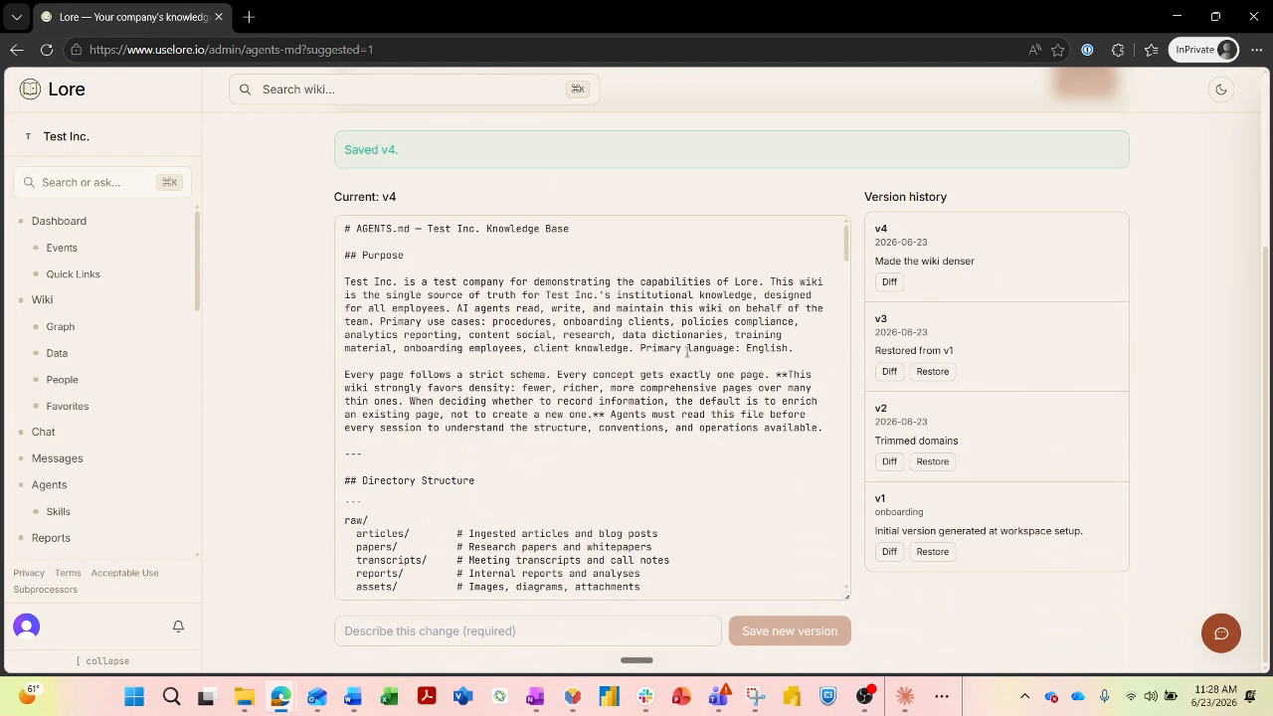
pyautogui.scroll(1, 277, 425)
pyautogui.click(900, 459)
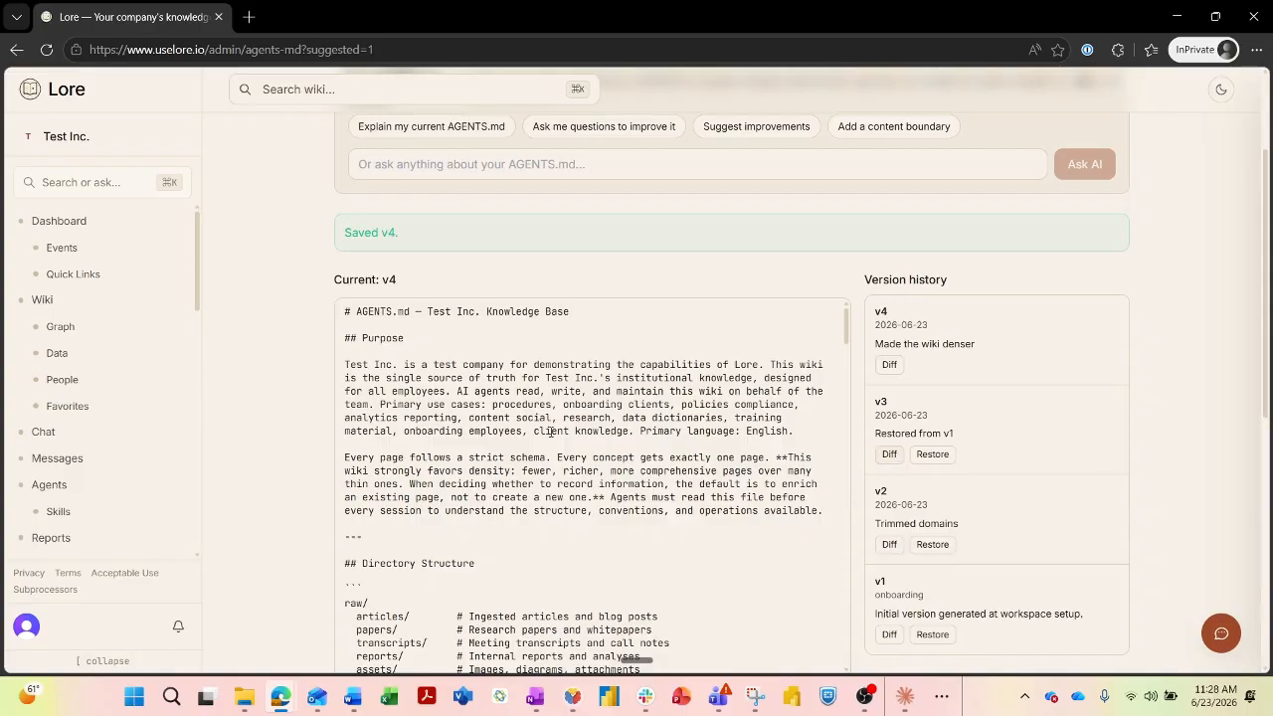
pyautogui.scroll(-4, 222, 413)
pyautogui.scroll(-3, 222, 413)
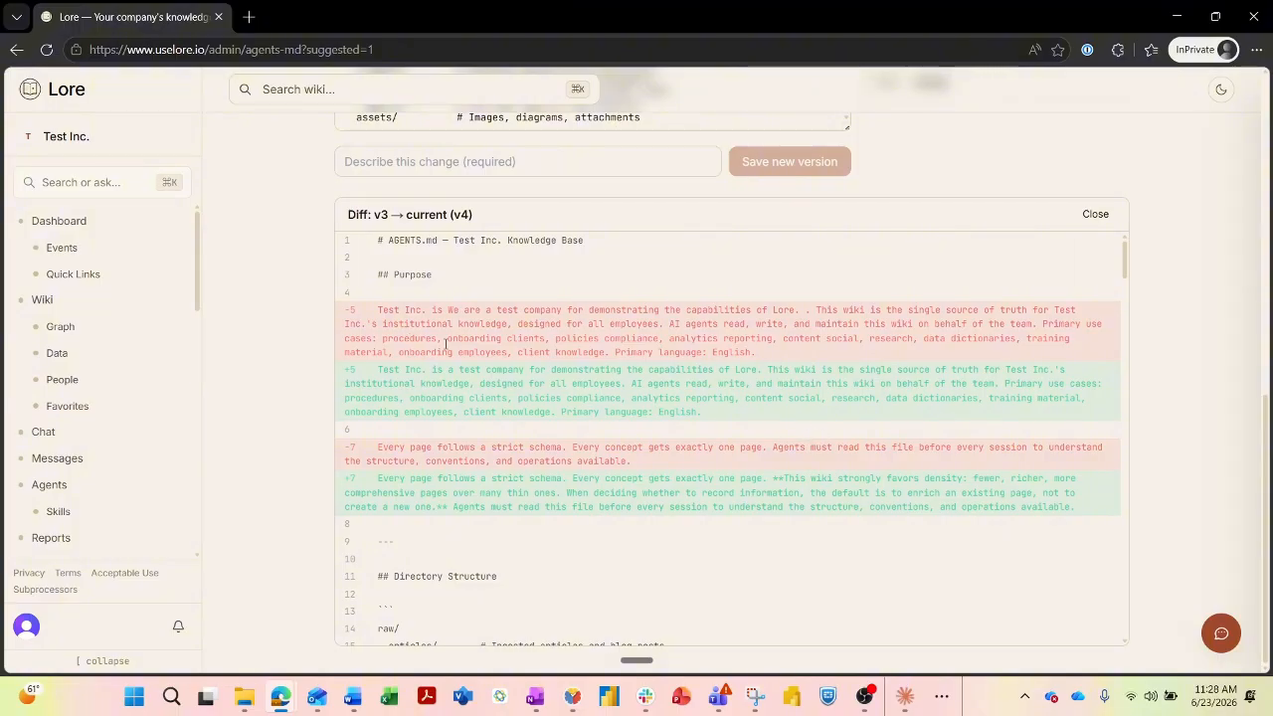
pyautogui.scroll(-1, 446, 344)
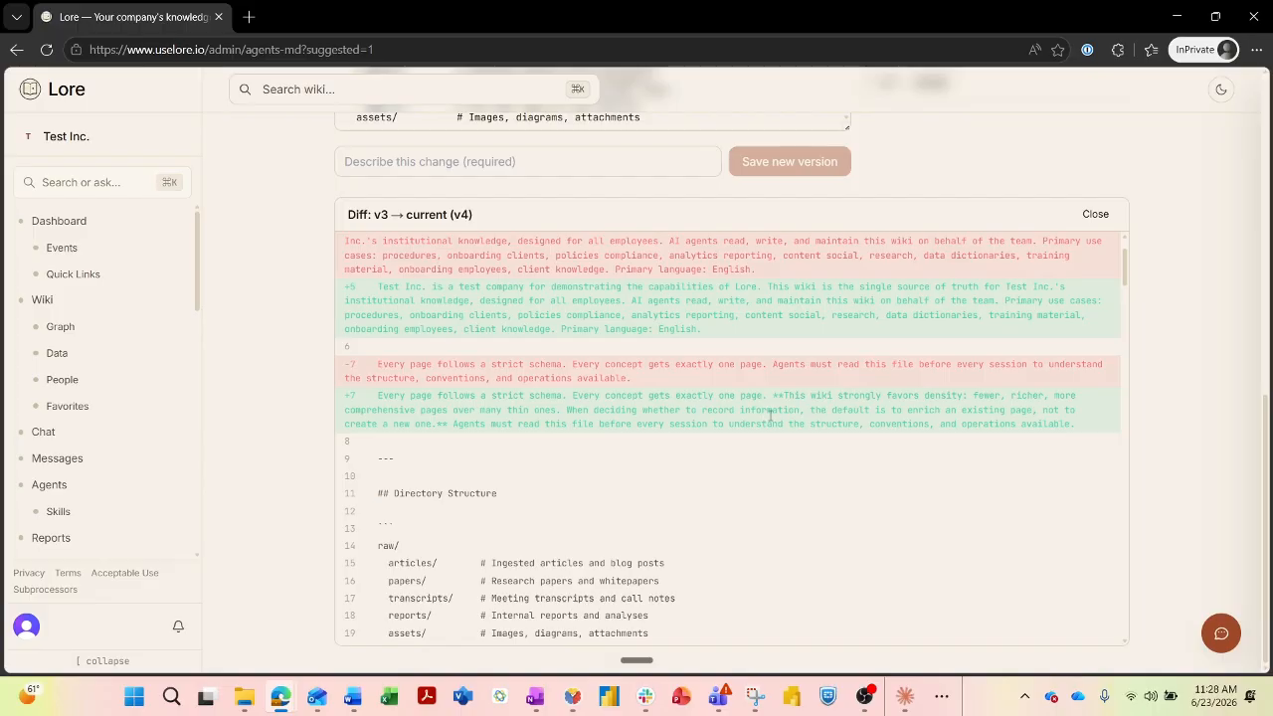
pyautogui.moveTo(603, 397); pyautogui.dragTo(1089, 419)
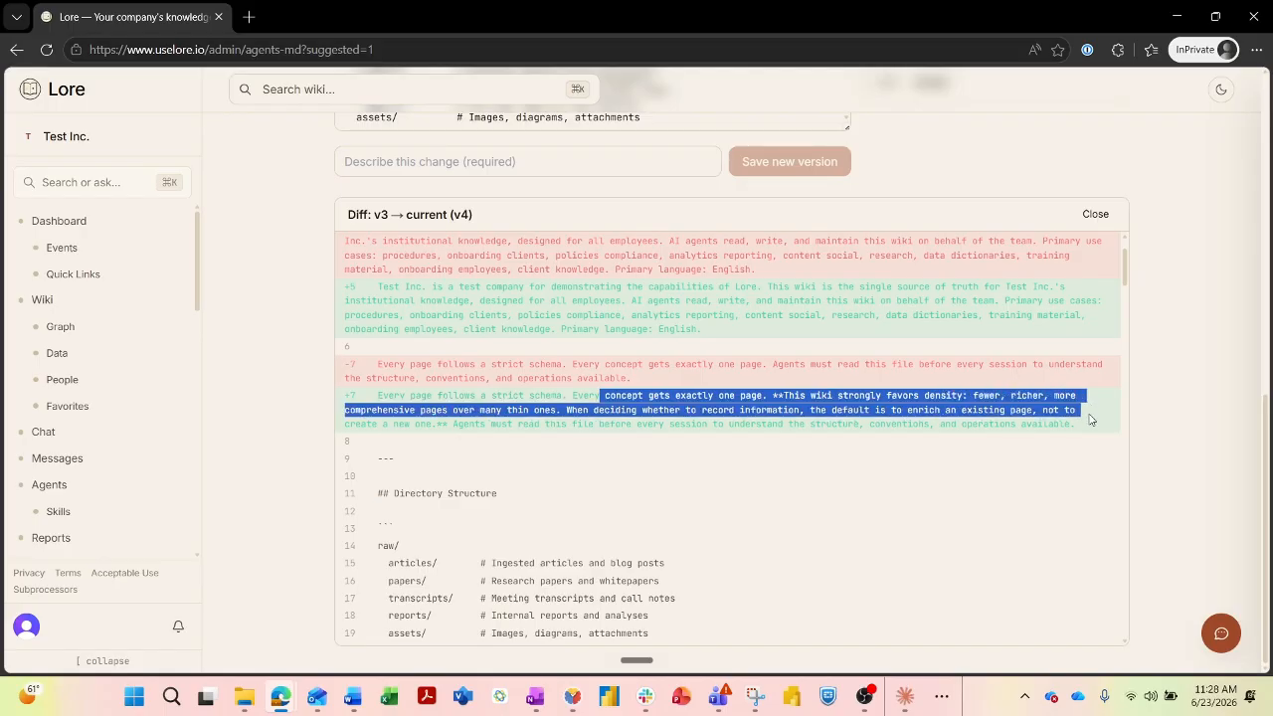
pyautogui.tripleClick(774, 365)
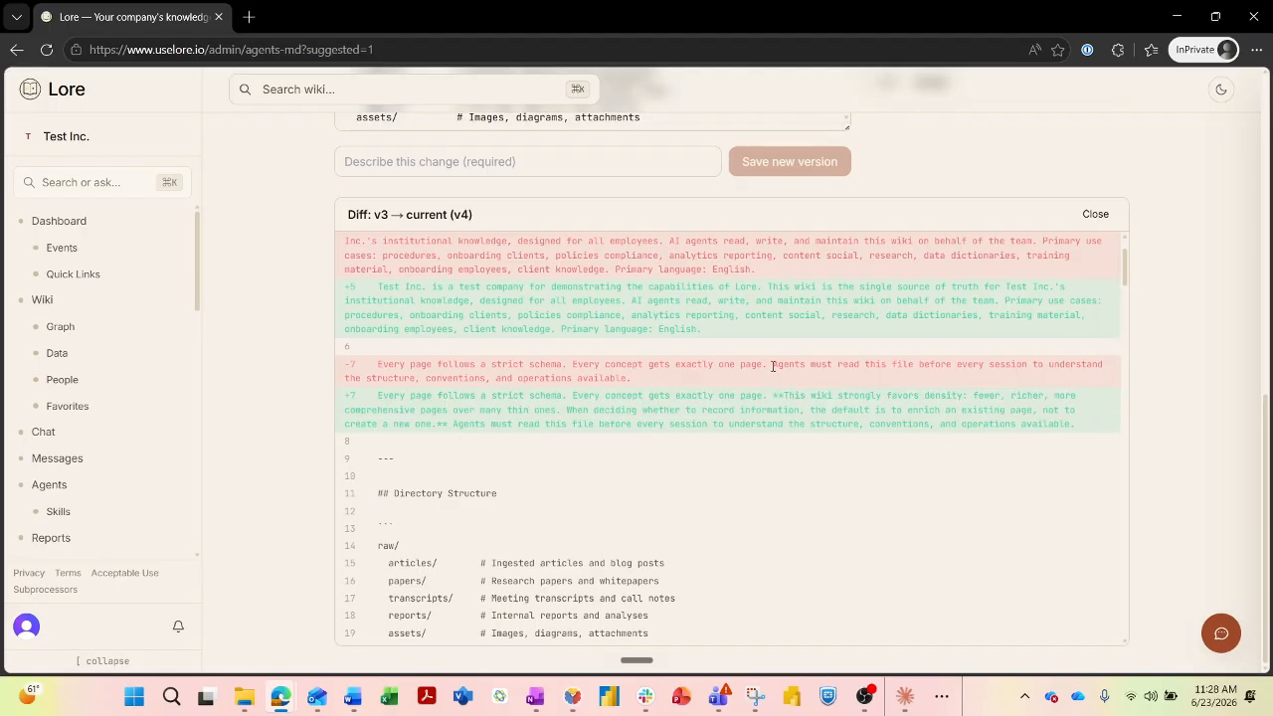
pyautogui.click(676, 407)
pyautogui.scroll(-15, 677, 410)
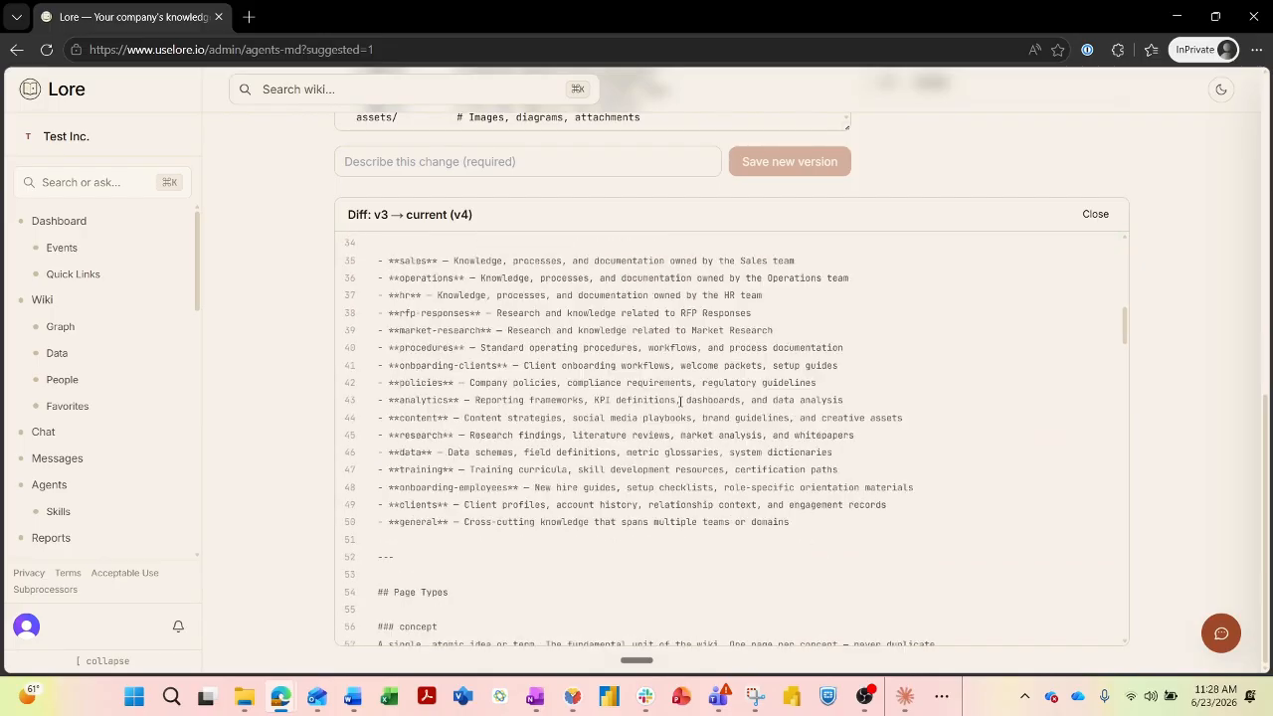
pyautogui.scroll(-10, 678, 412)
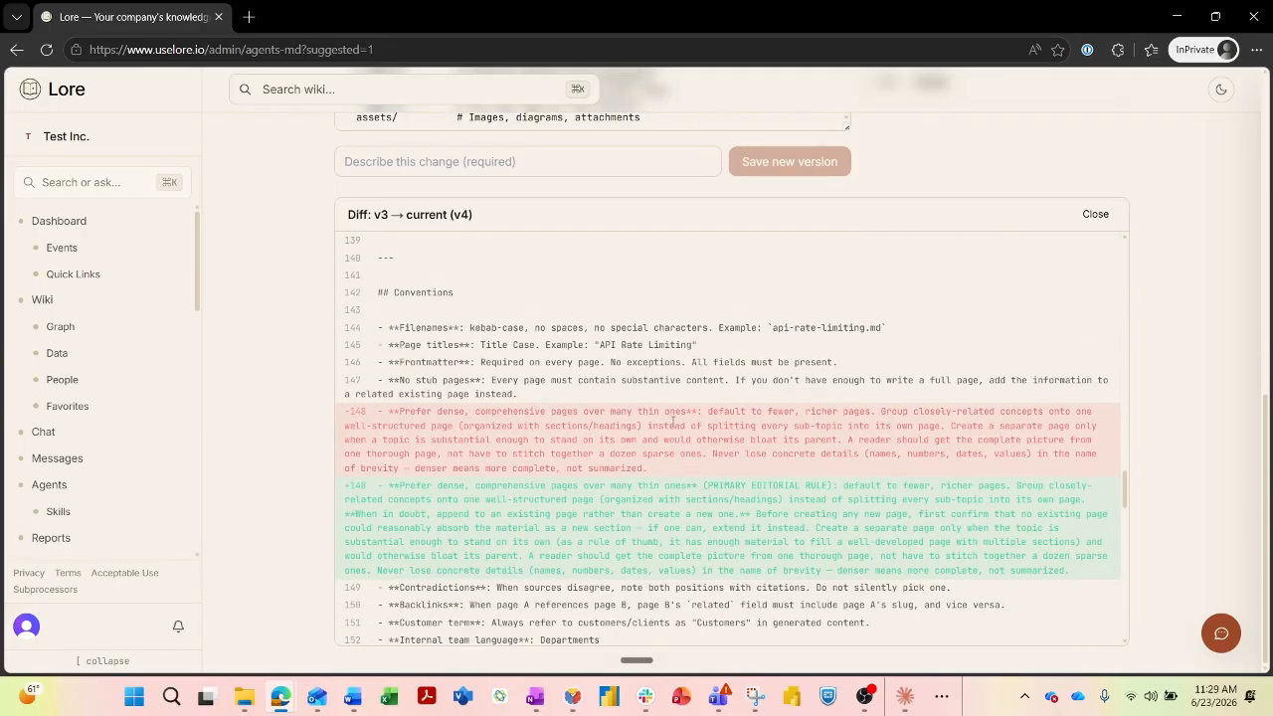
pyautogui.scroll(-15, 673, 422)
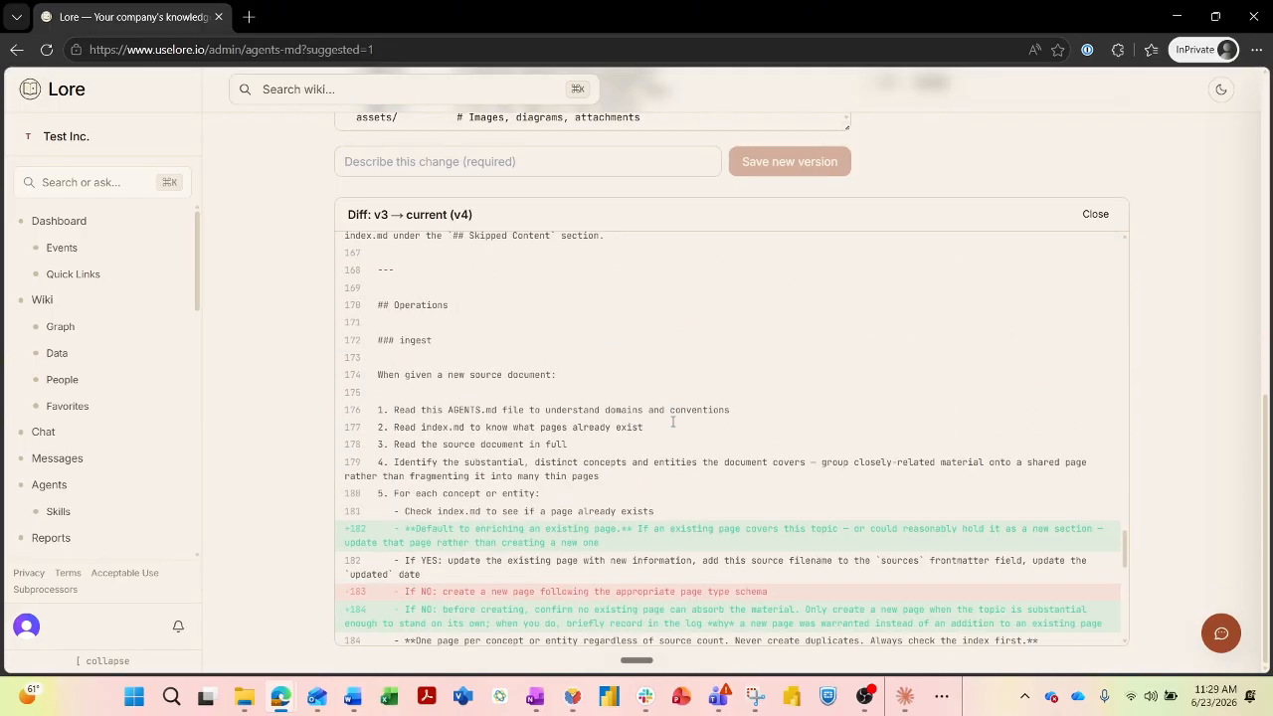
pyautogui.scroll(20, 676, 422)
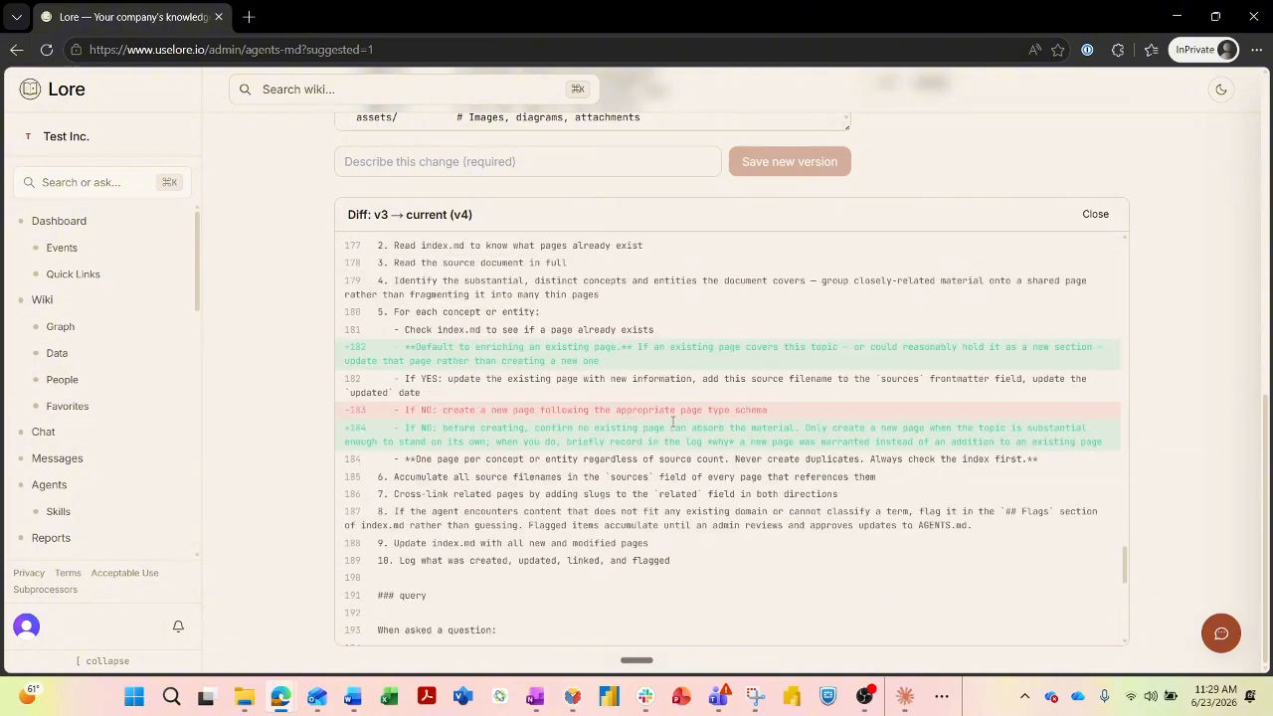
pyautogui.scroll(20, 687, 421)
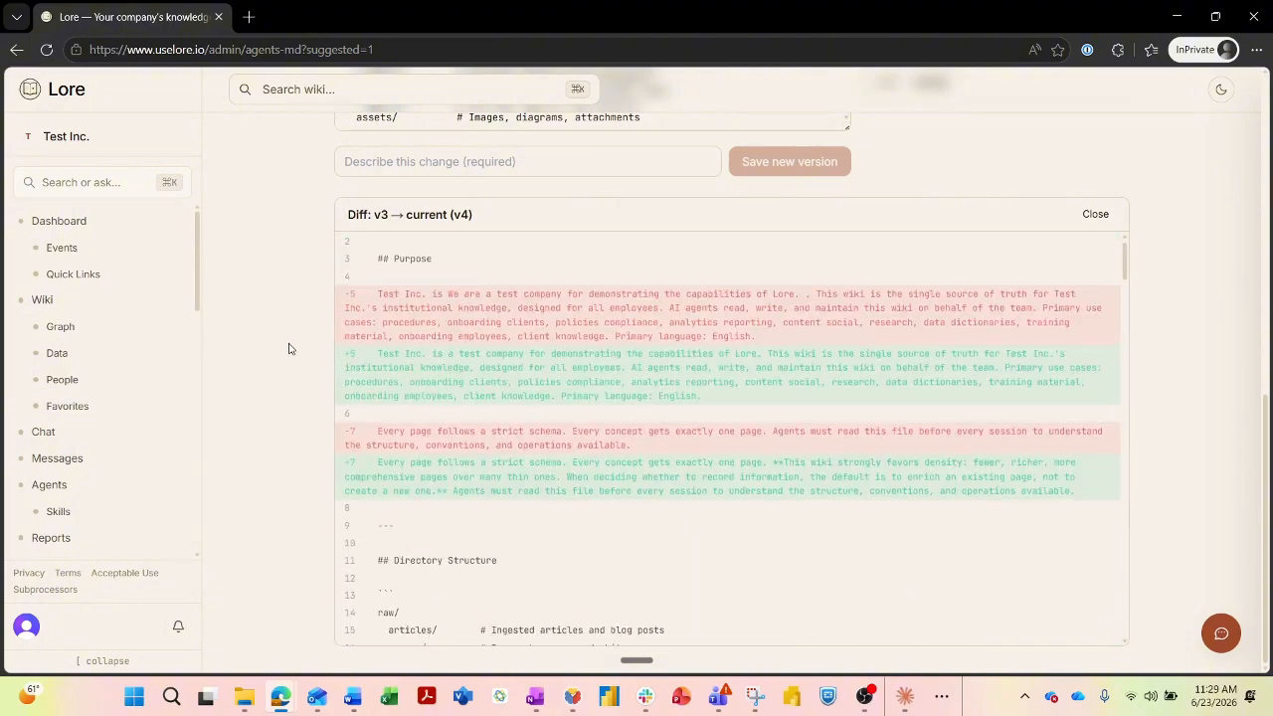
pyautogui.scroll(-2, 818, 373)
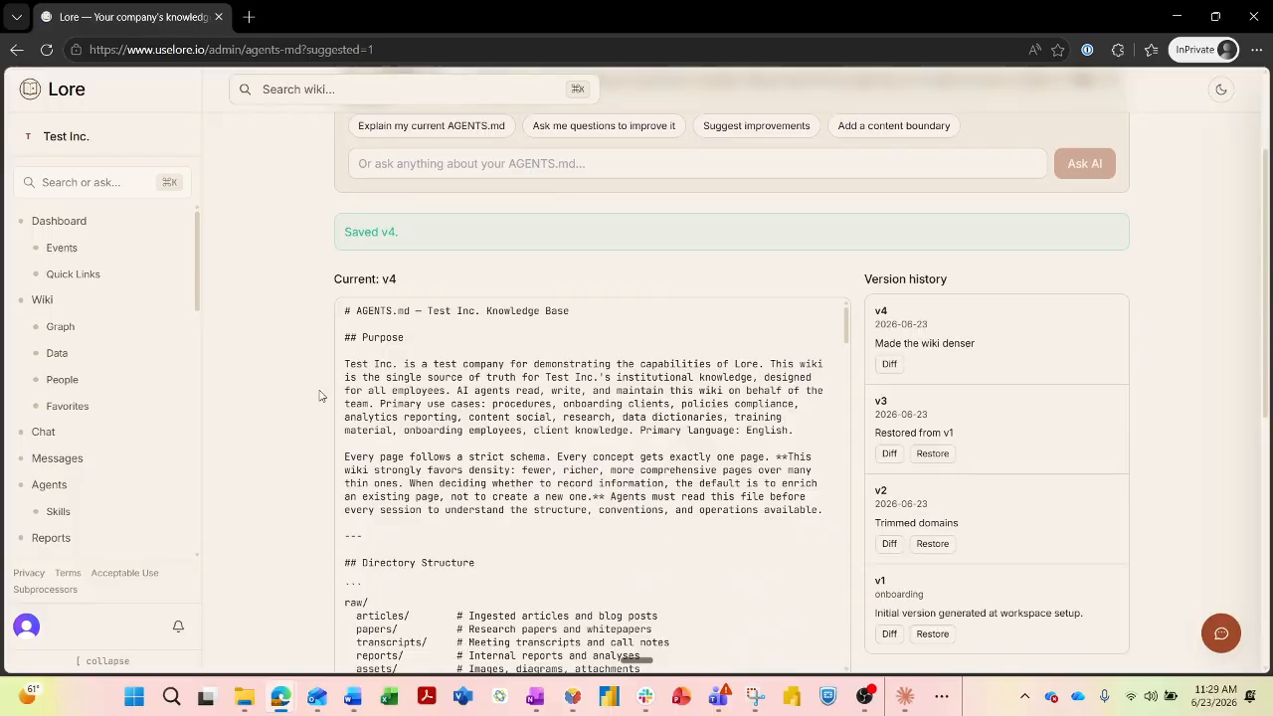
# Go via the Dashboard to the Admin section's Users page in the sidebar.
pyautogui.scroll(2, 308, 388)
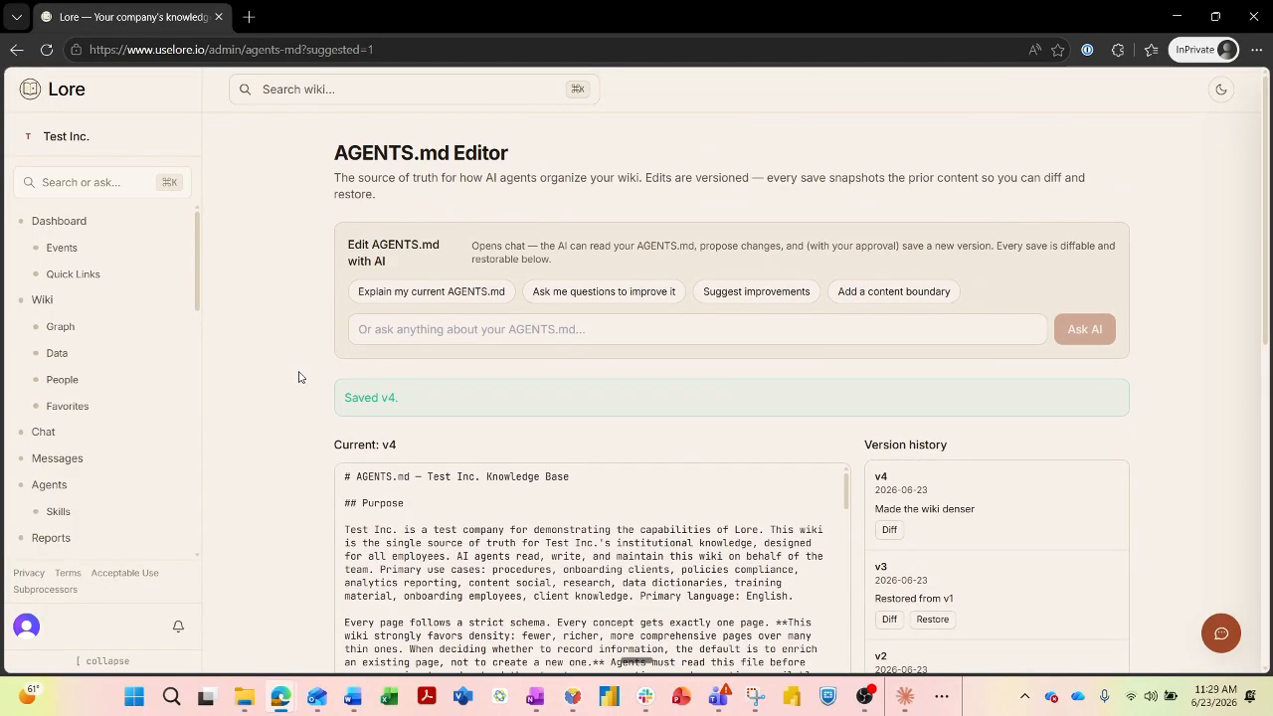
pyautogui.click(48, 227)
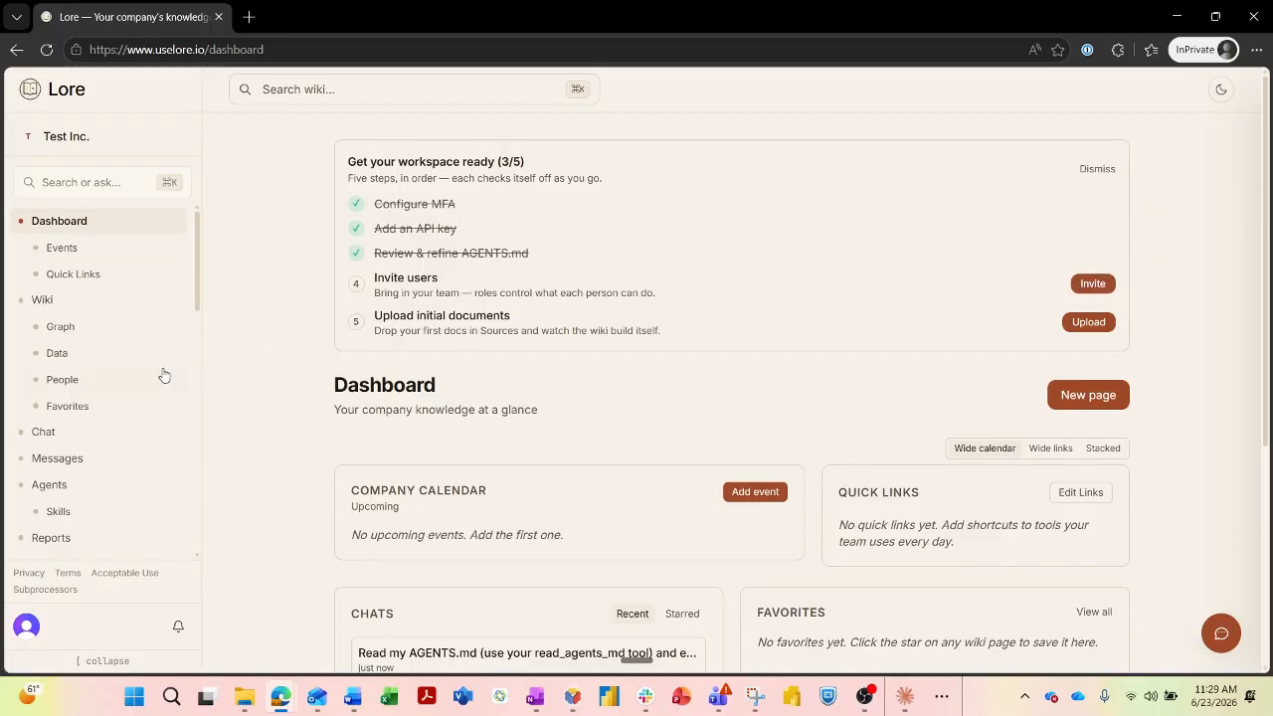
pyautogui.scroll(-5, 136, 361)
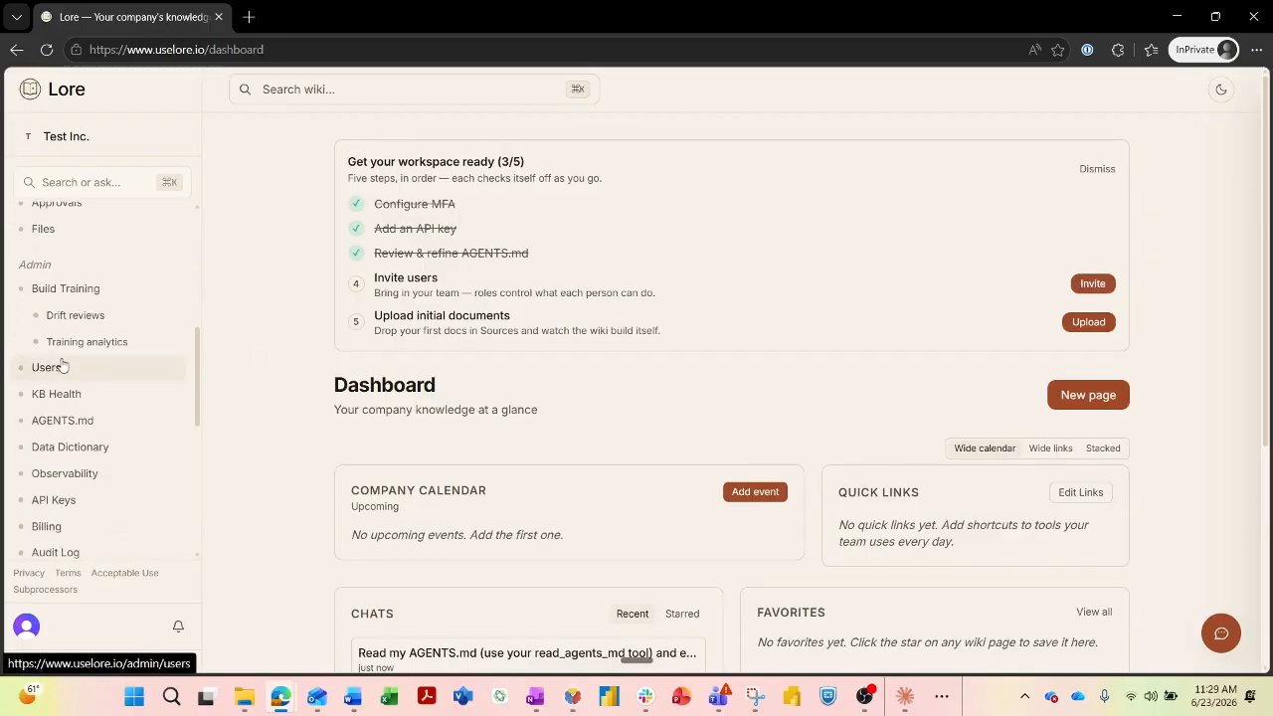
pyautogui.click(48, 368)
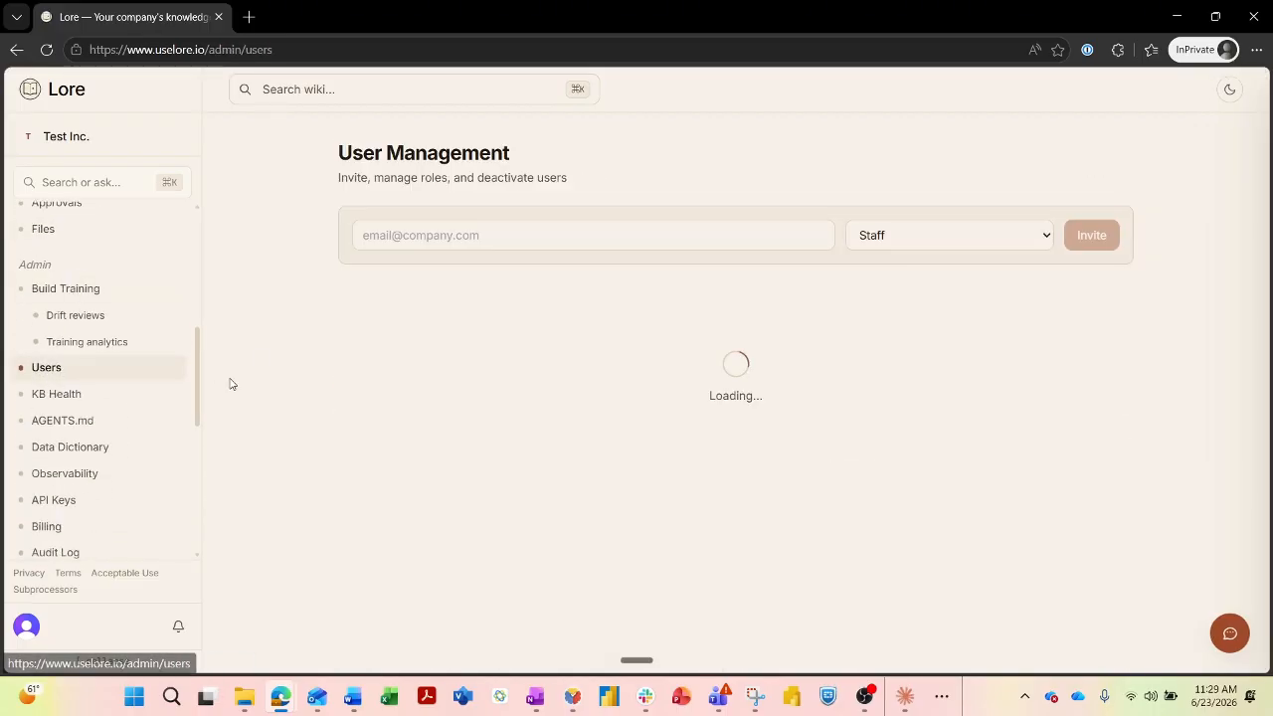
# Invite the new user's autofilled e-mail address with the Staff role.
pyautogui.click(560, 230)
pyautogui.click(578, 306)
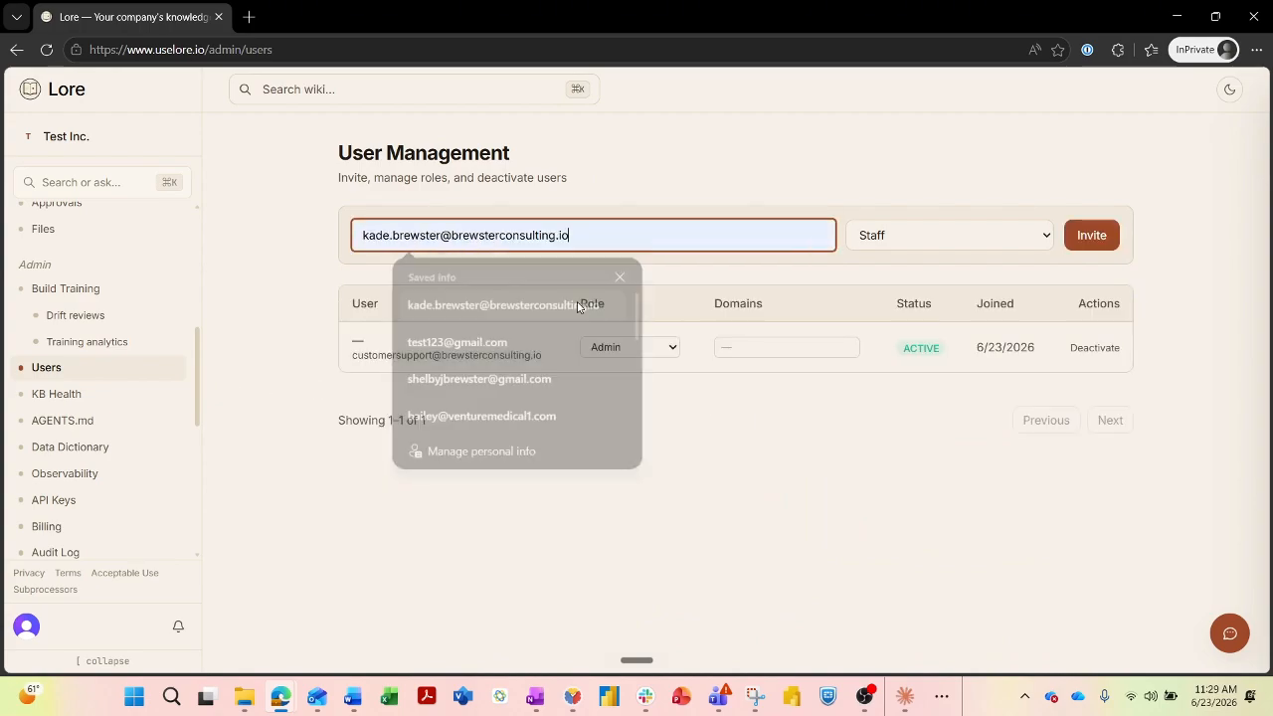
pyautogui.click(953, 231)
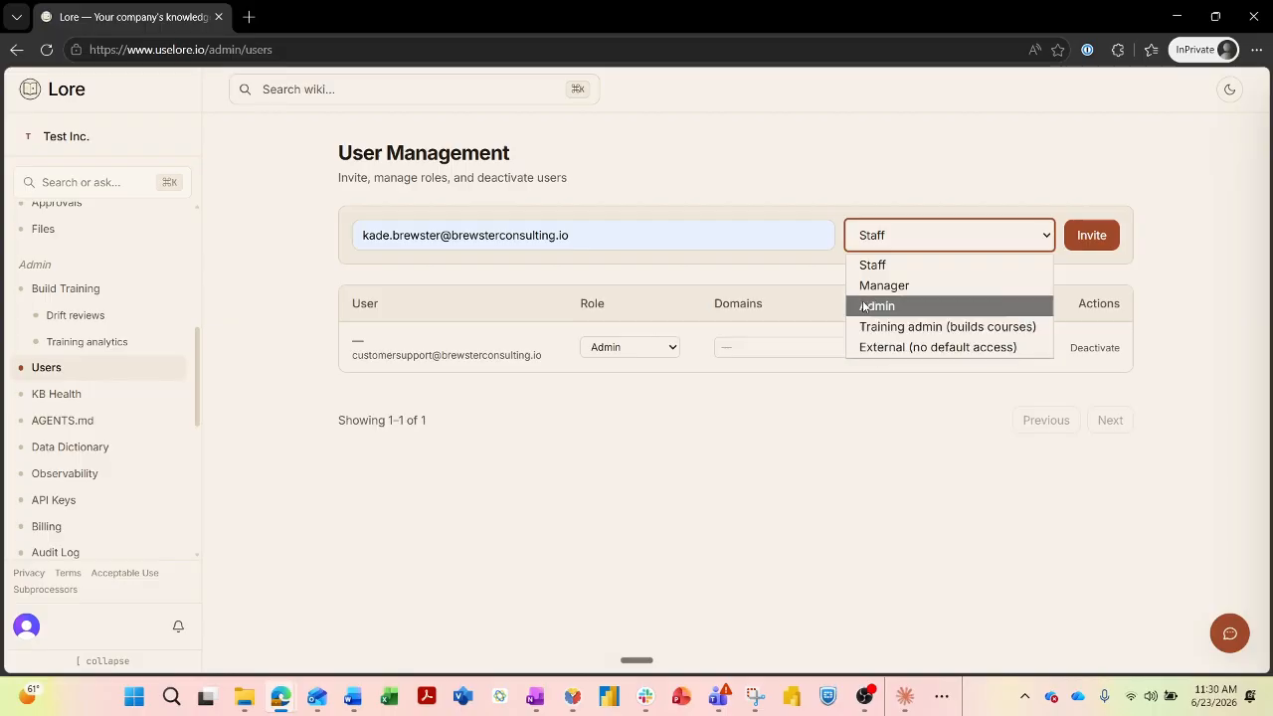
pyautogui.click(861, 270)
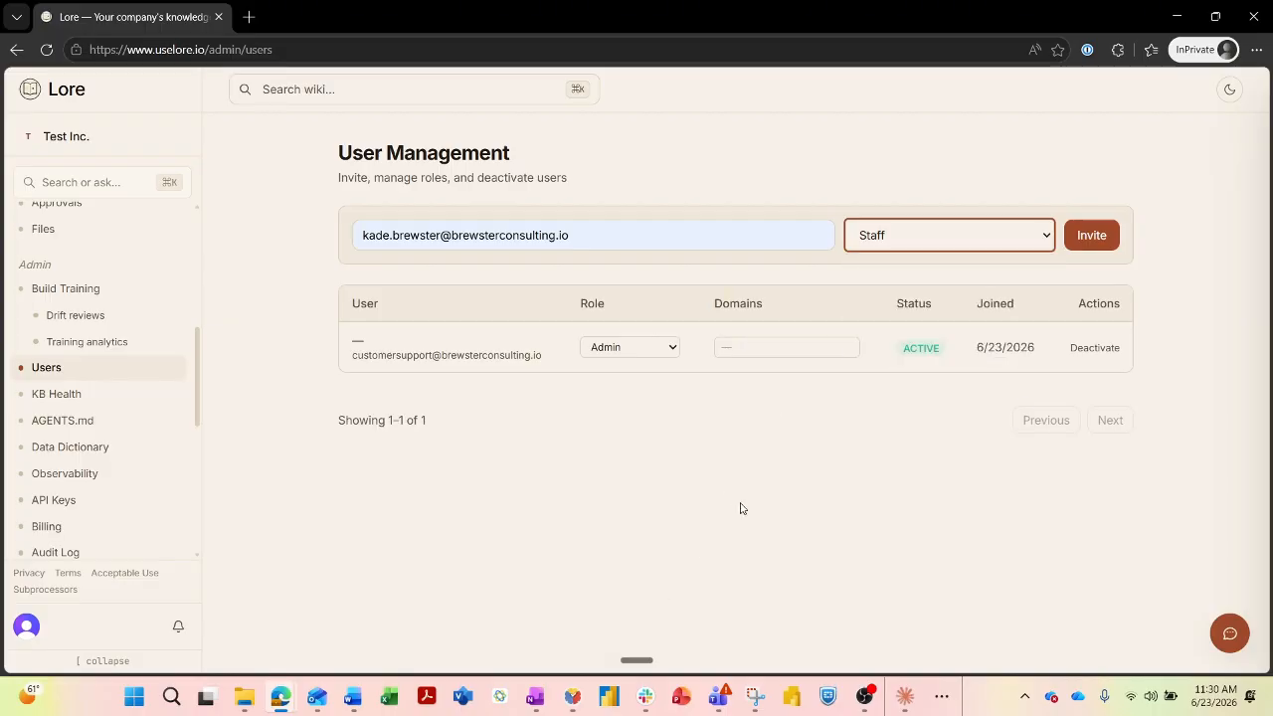
pyautogui.click(1086, 244)
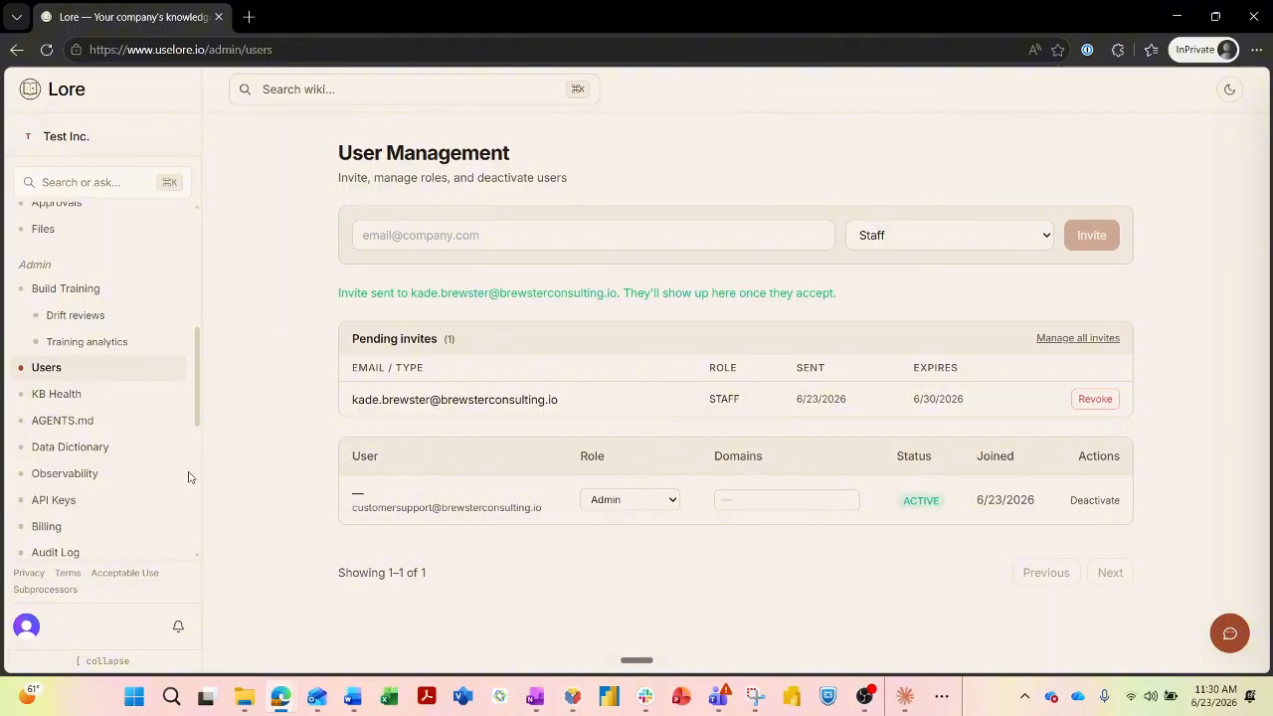
pyautogui.hotkey('alt', 'Tab')
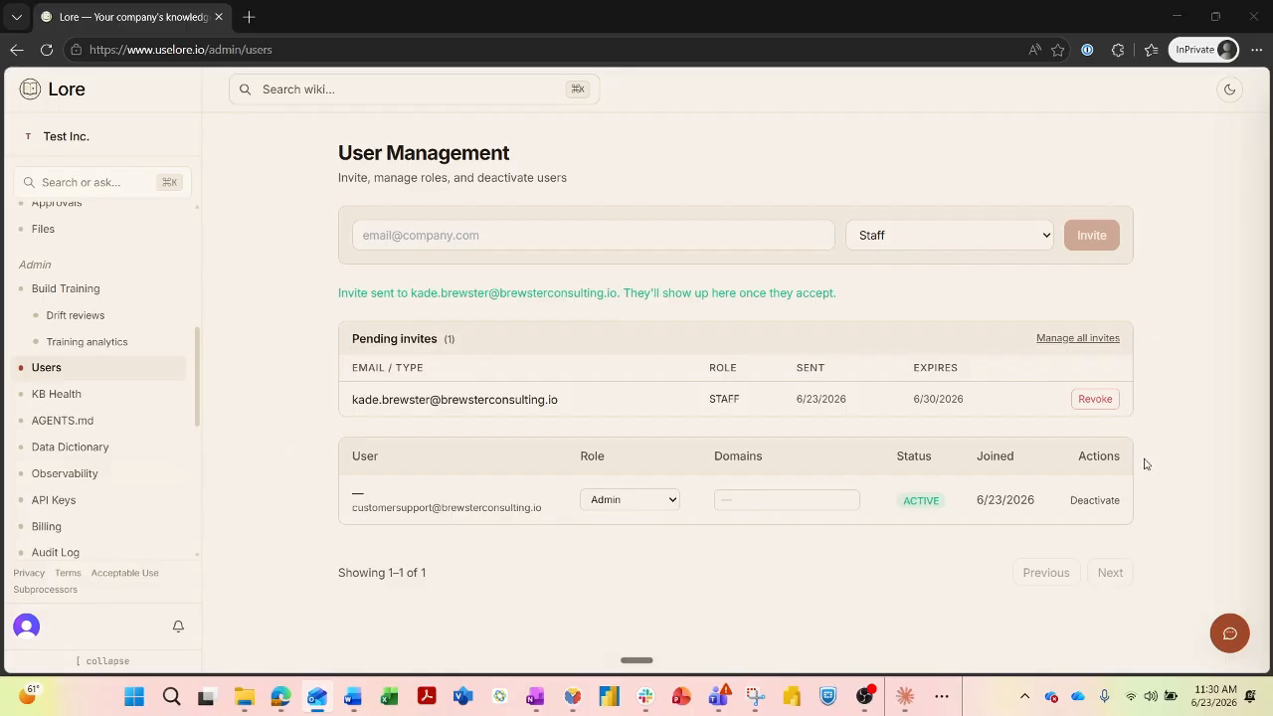
pyautogui.scroll(5, 80, 394)
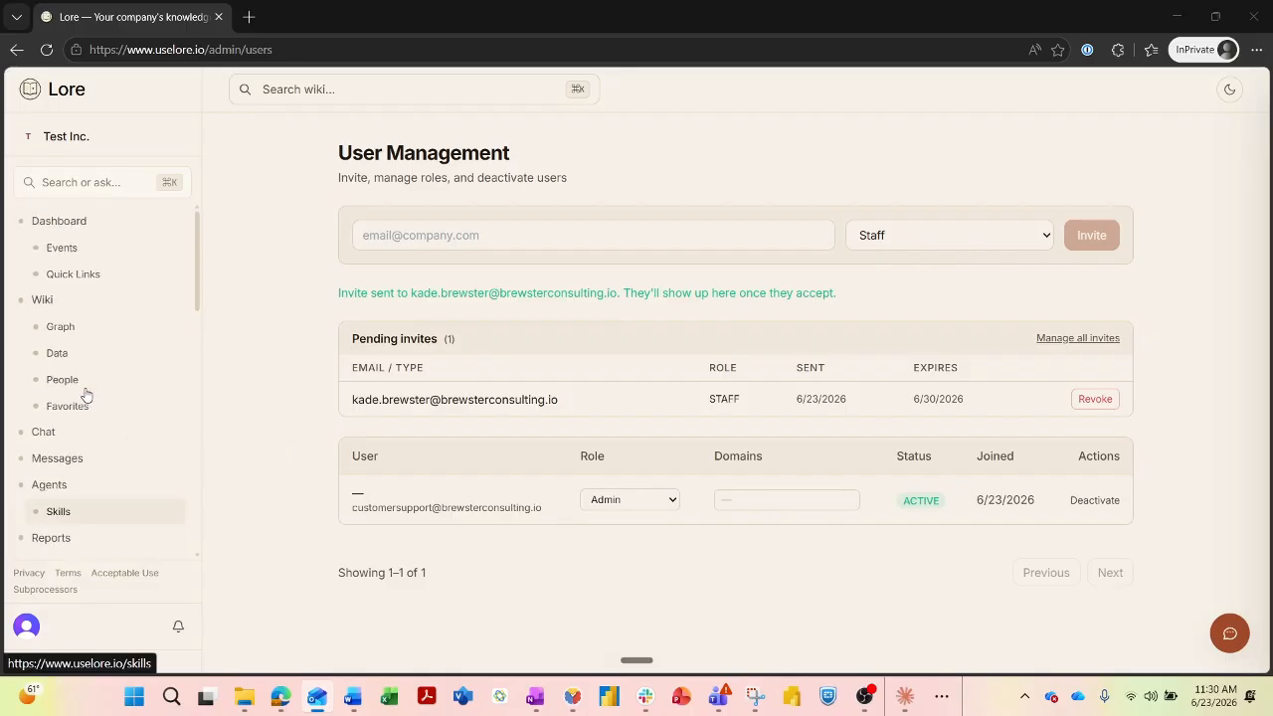
pyautogui.click(68, 217)
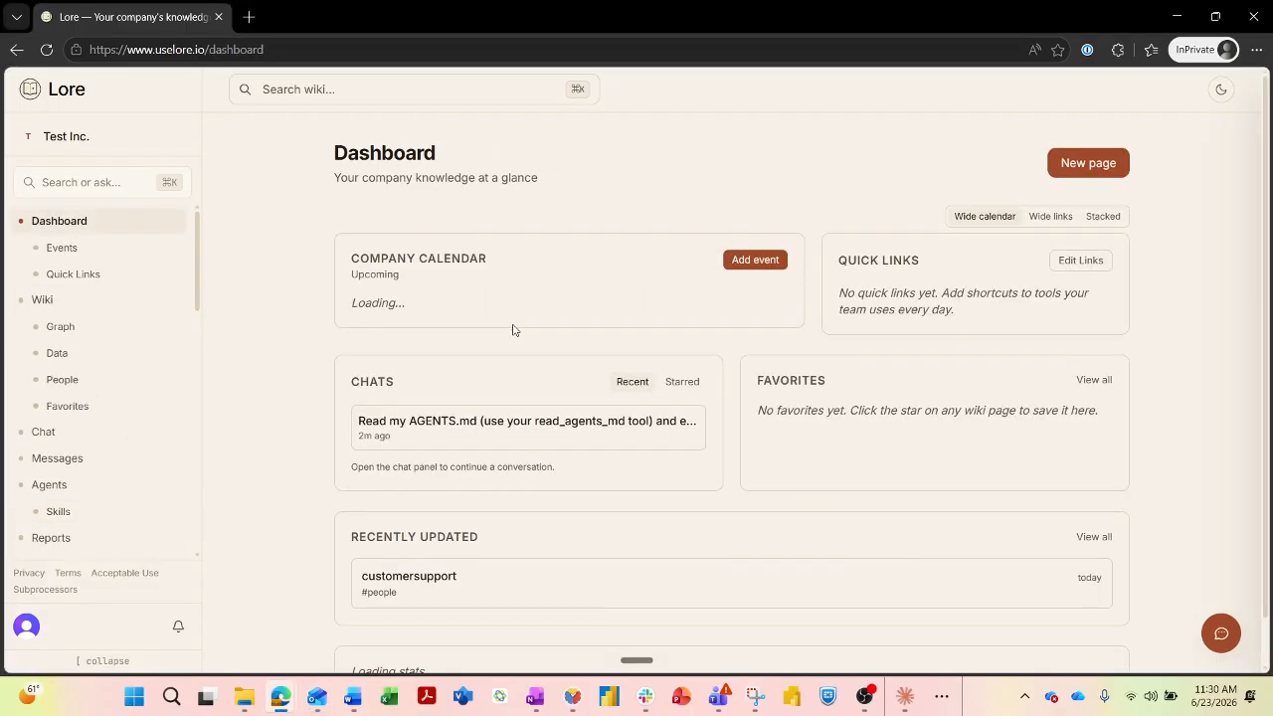